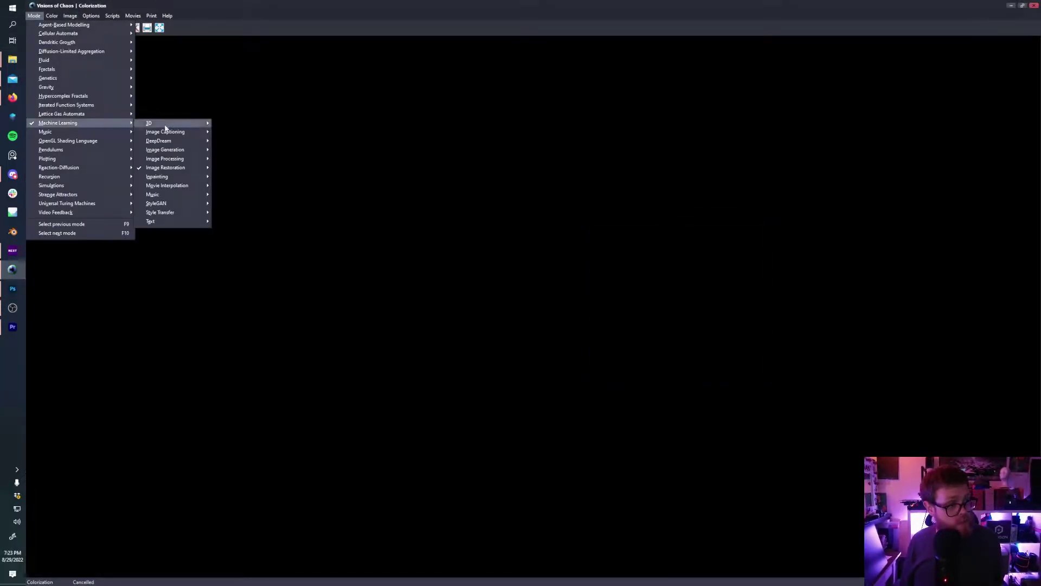
# - Switch to Bringing Old Photos Back To Life mode and choose the OLD folder as source directory
pyautogui.moveTo(192, 167)
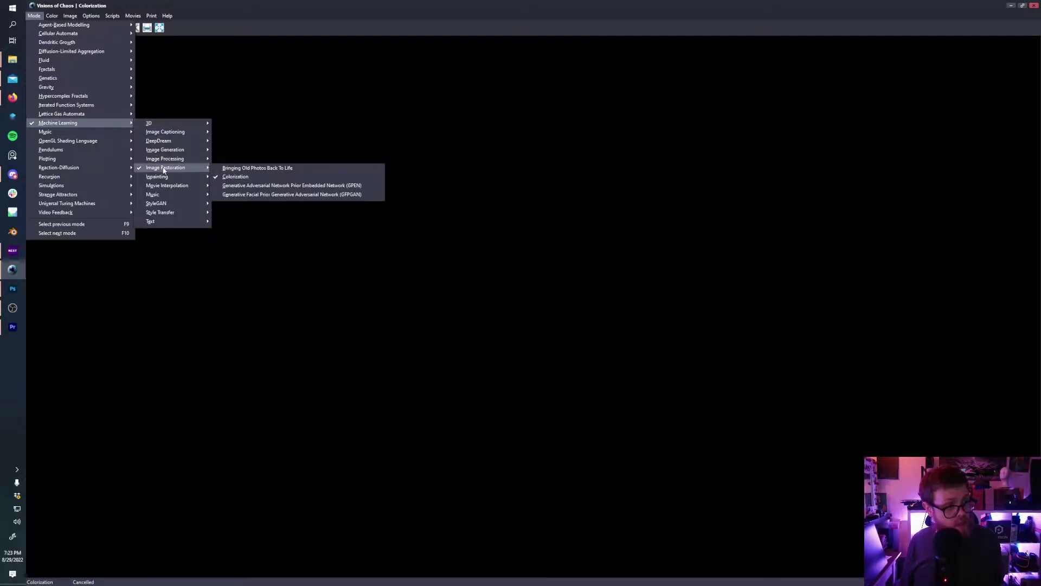
pyautogui.click(257, 170)
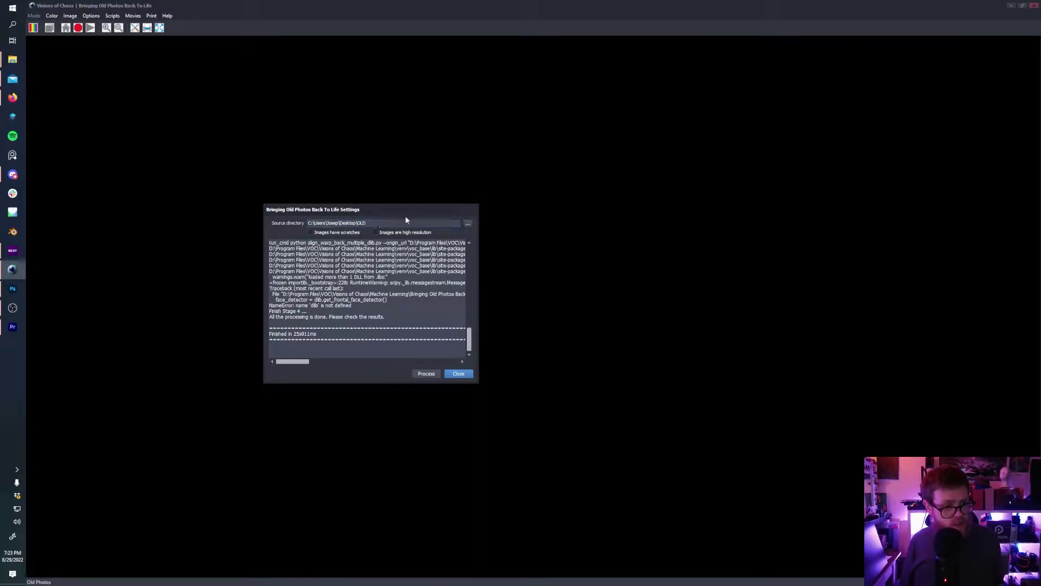
pyautogui.click(468, 224)
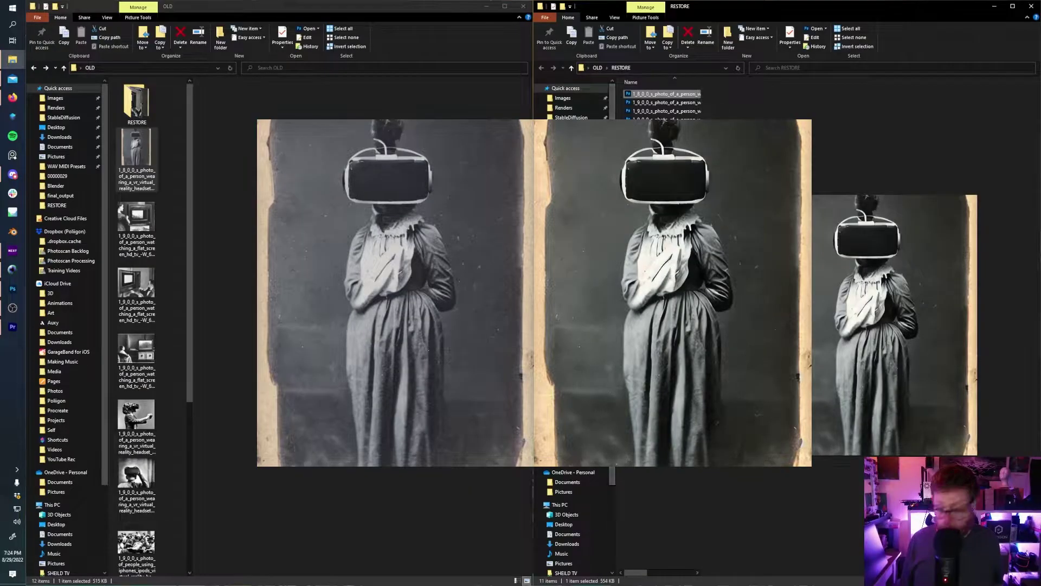
# - Compare the second, third and fourth original photos with their restored versions
pyautogui.click(12, 307)
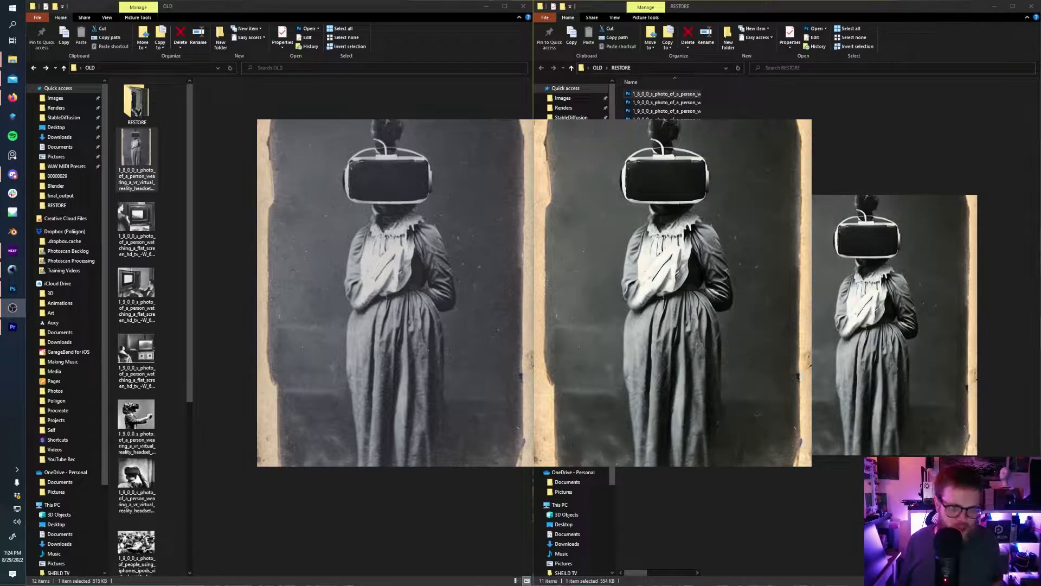
pyautogui.click(125, 210)
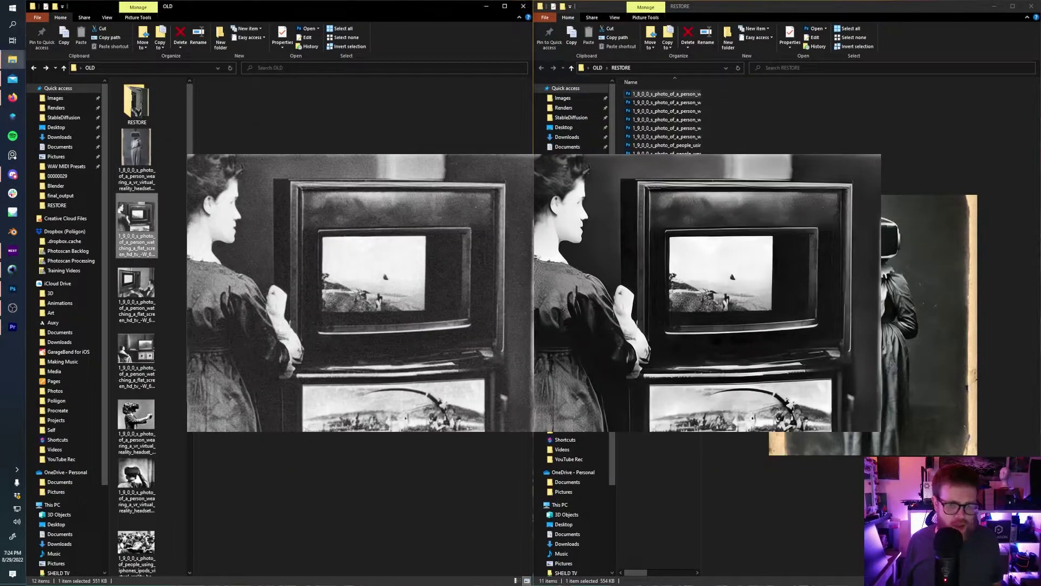
pyautogui.click(666, 102)
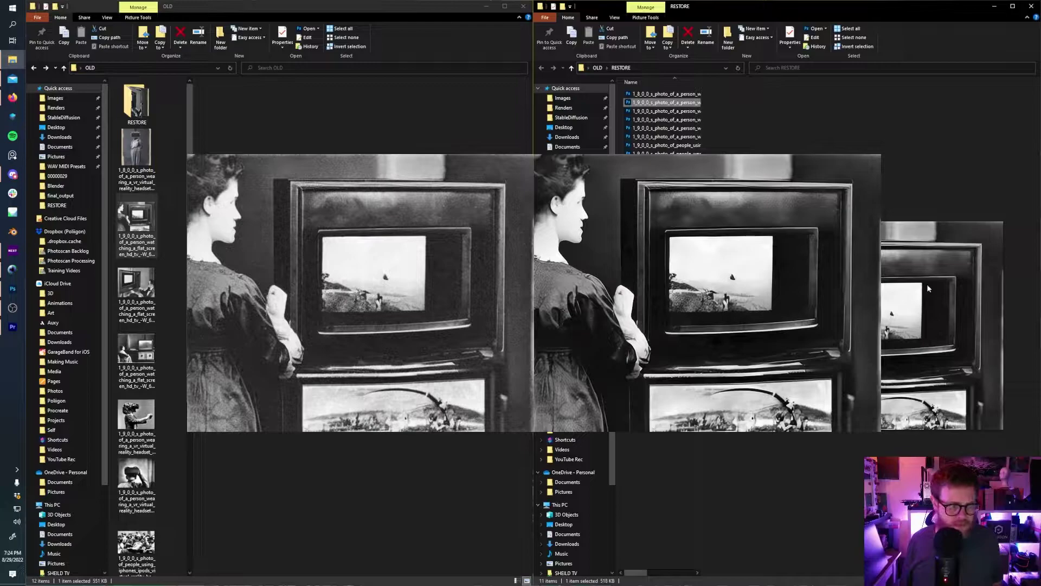
pyautogui.click(135, 285)
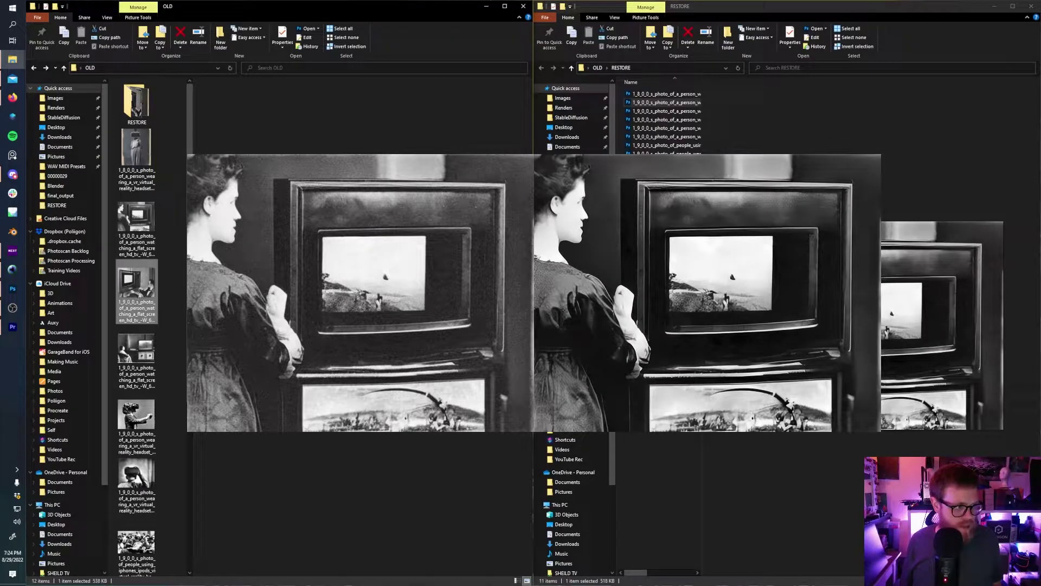
pyautogui.click(666, 111)
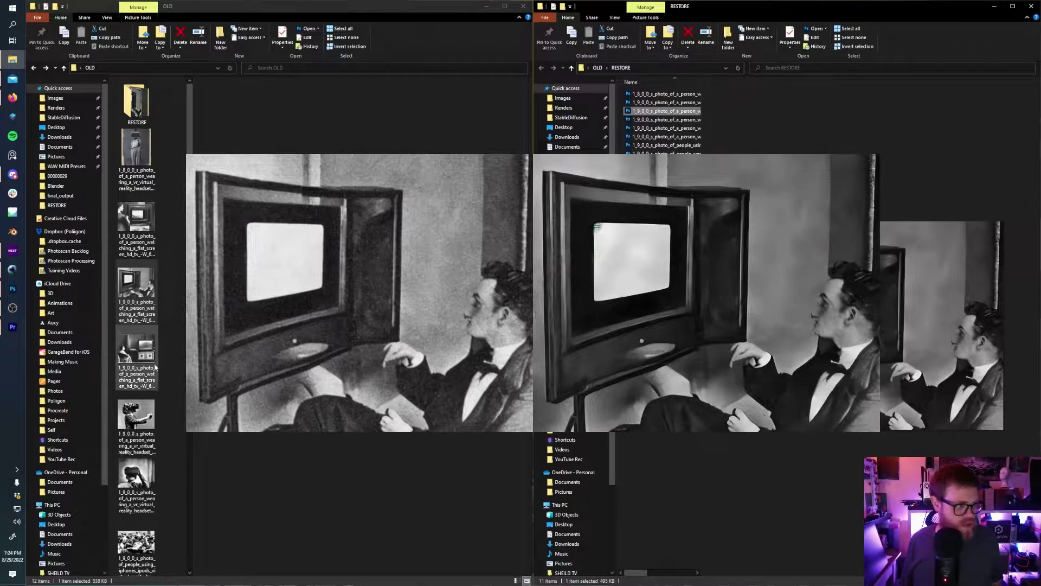
pyautogui.click(136, 355)
pyautogui.click(637, 120)
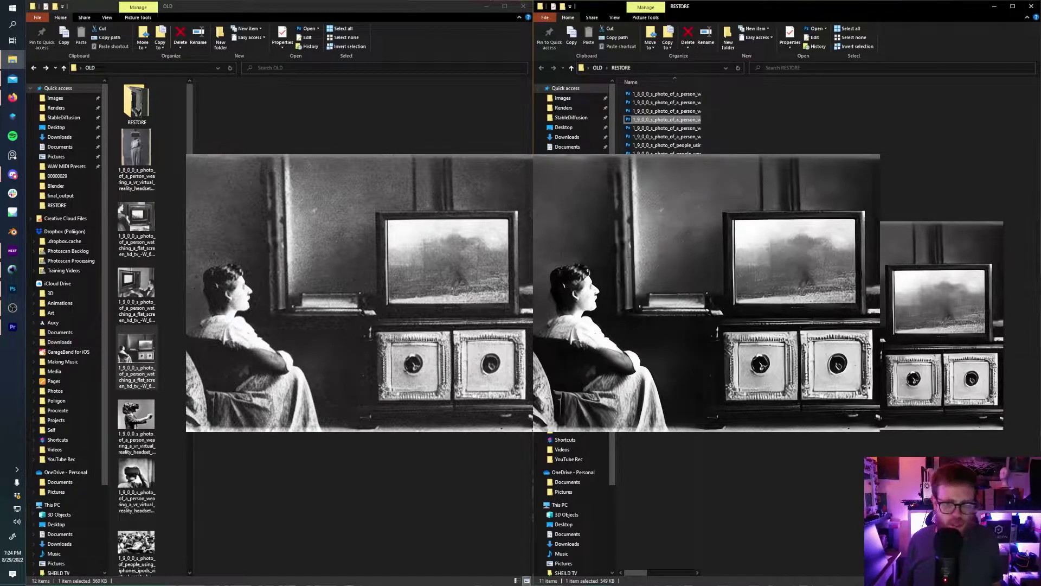
# - Compare the fifth, sixth and crowd VR originals against their restored versions
pyautogui.click(136, 414)
pyautogui.click(666, 128)
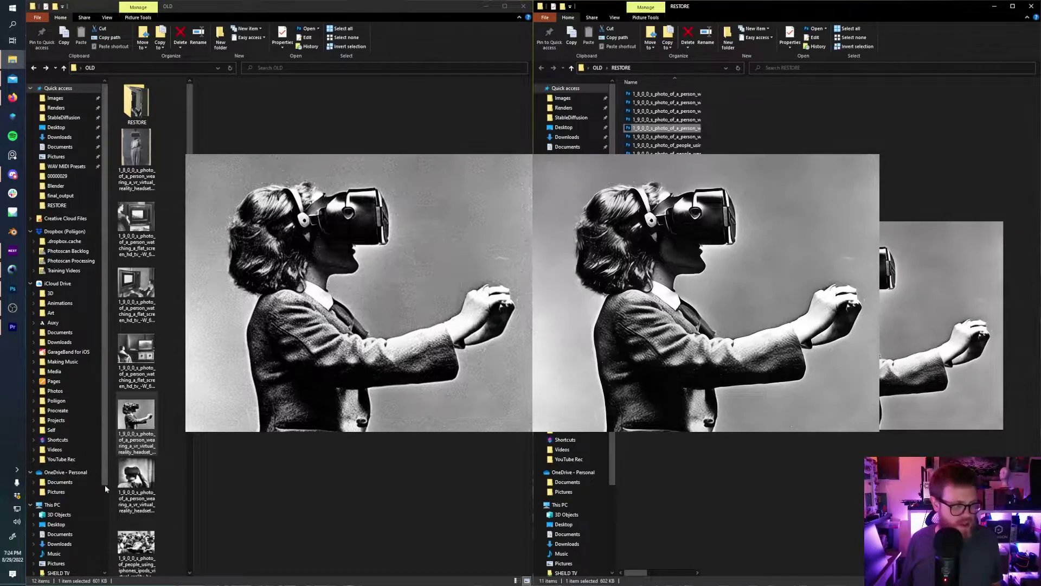
pyautogui.click(135, 479)
pyautogui.click(670, 138)
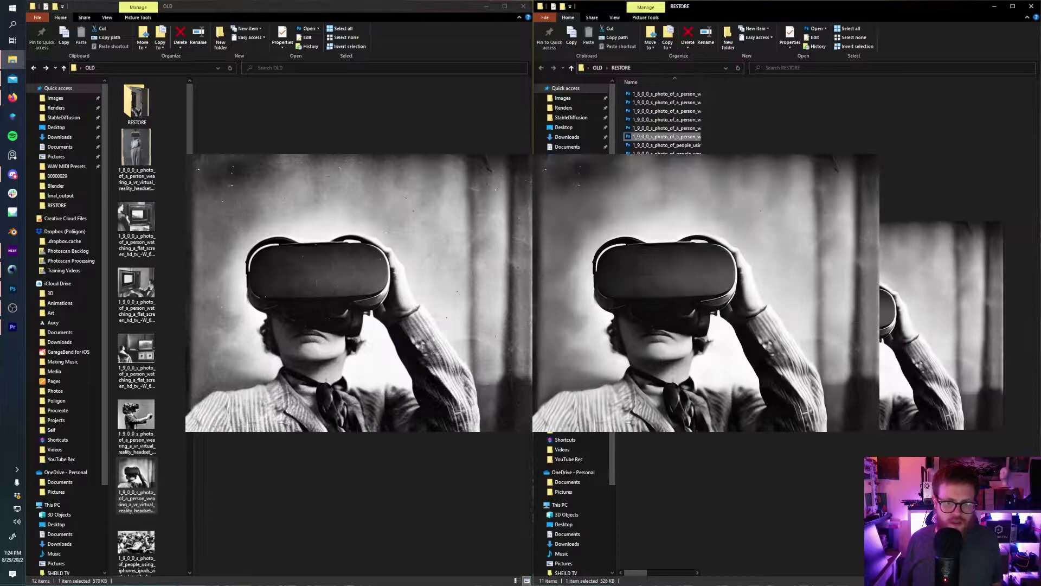
pyautogui.click(136, 542)
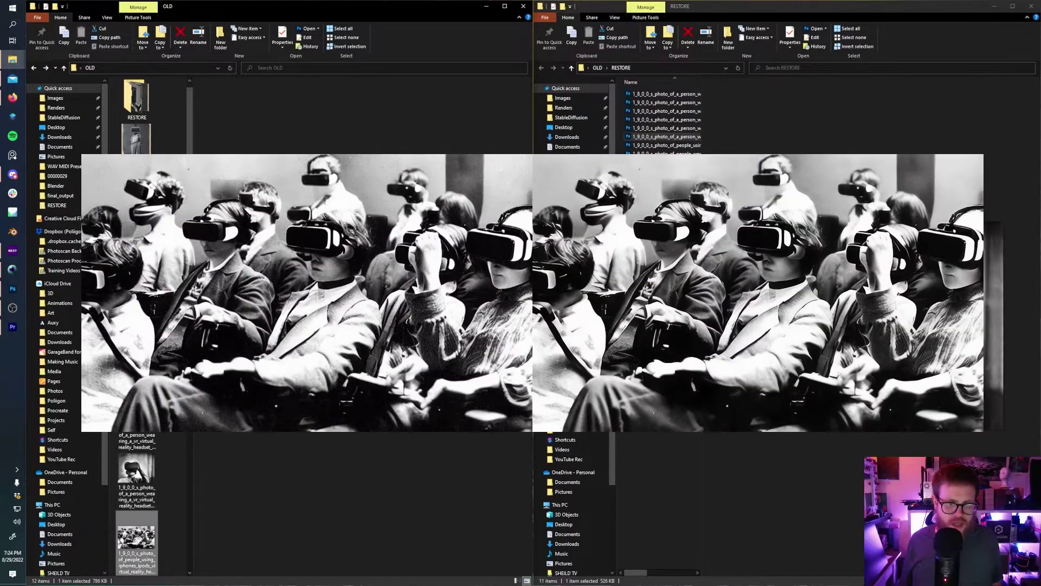
pyautogui.click(661, 145)
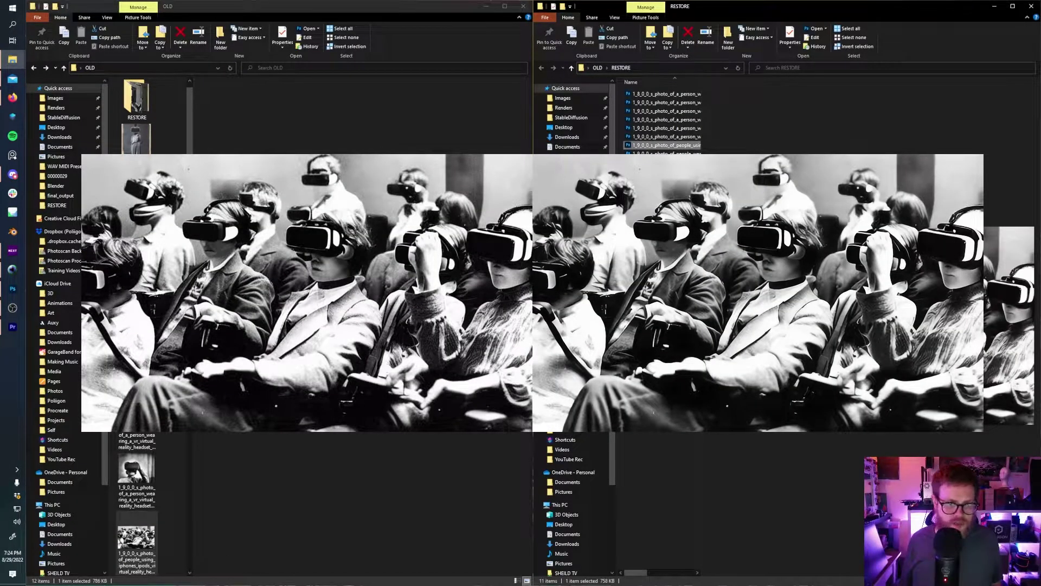
# - Compare the seated-women VR, goggles portrait, flapper girl and seated woman photos
pyautogui.click(662, 154)
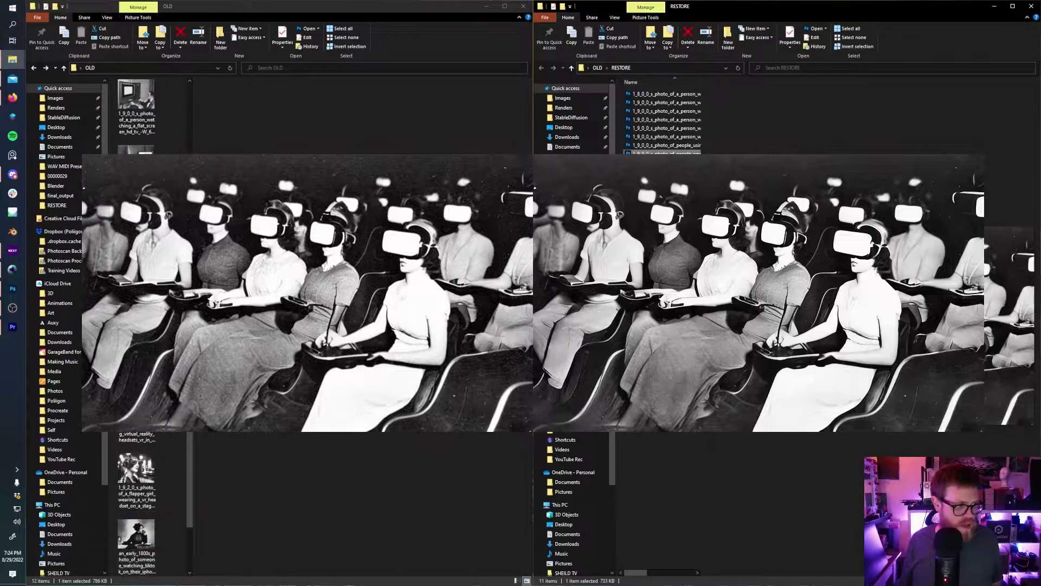
pyautogui.click(136, 436)
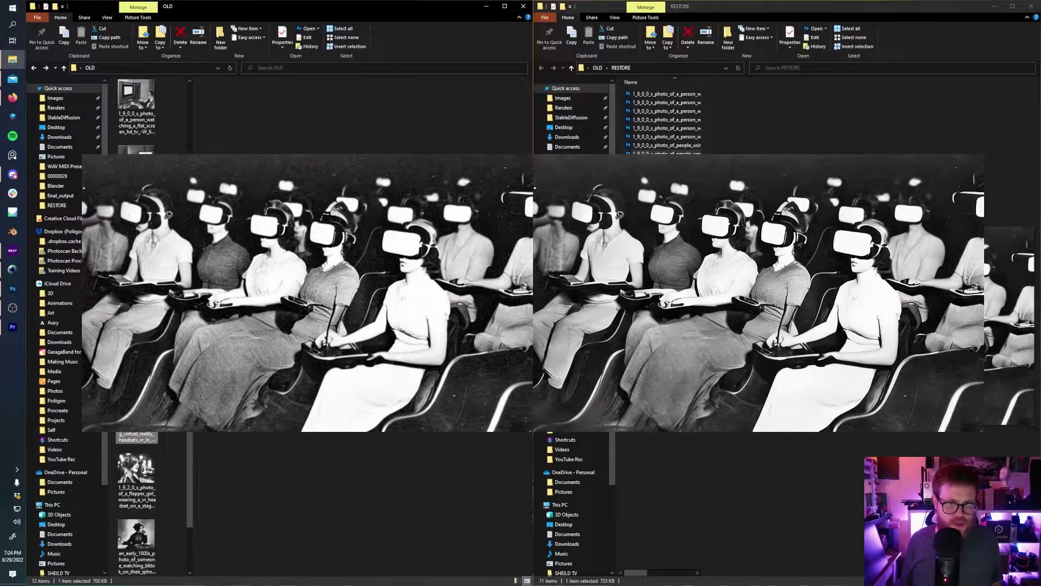
pyautogui.click(661, 162)
pyautogui.scroll(-1, 136, 413)
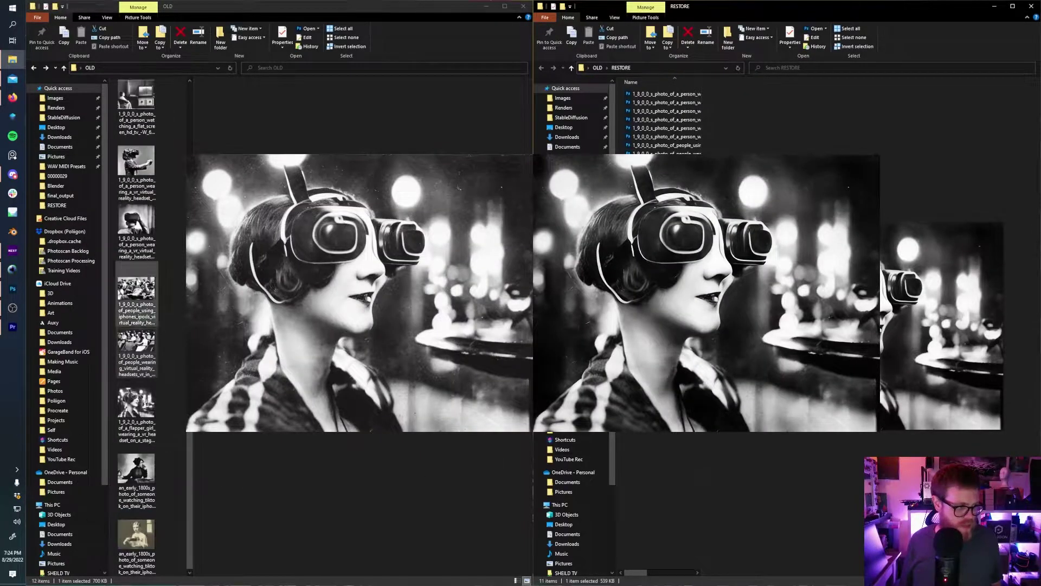
pyautogui.click(137, 413)
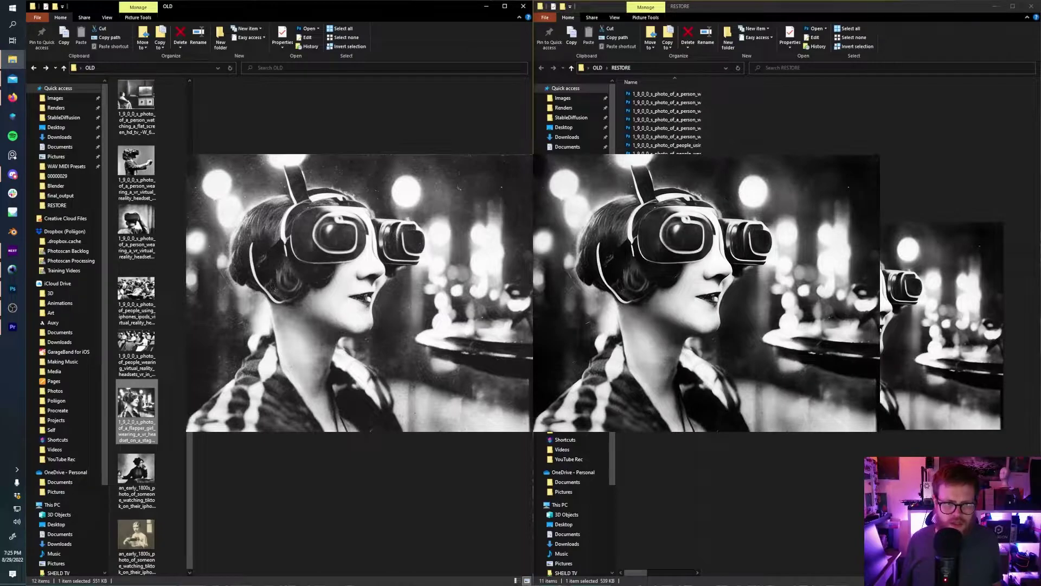
pyautogui.click(959, 301)
# - Compare the original early-1800s woman-with-phone photo with its restored version
pyautogui.press('Down')
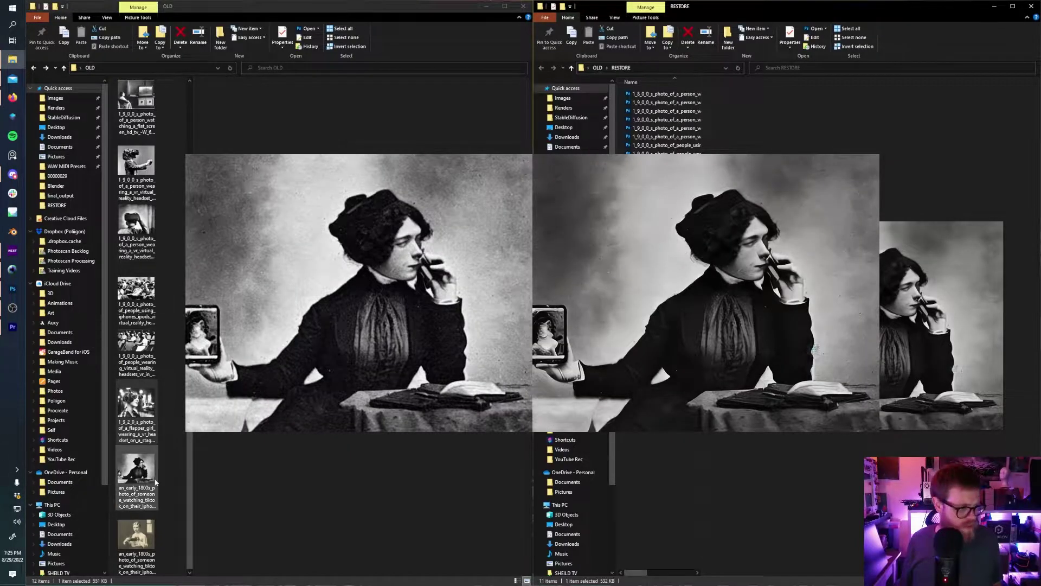
pyautogui.click(136, 480)
pyautogui.press('Down')
pyautogui.click(958, 301)
pyautogui.press('Down')
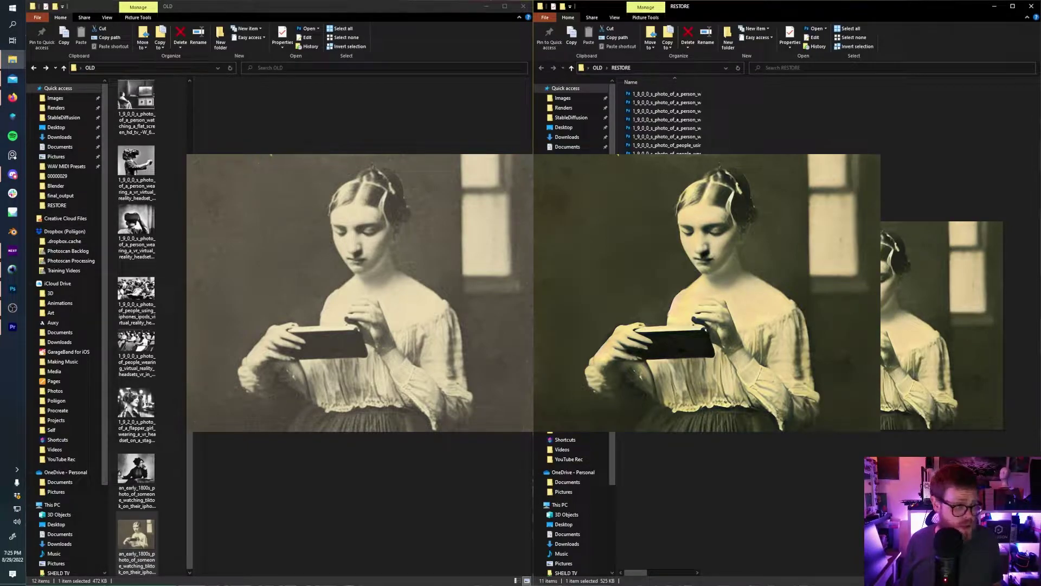
# - Back in Visions of Chaos, switch to GFPGAN mode and load the sepia woman-with-phone photo
pyautogui.click(12, 269)
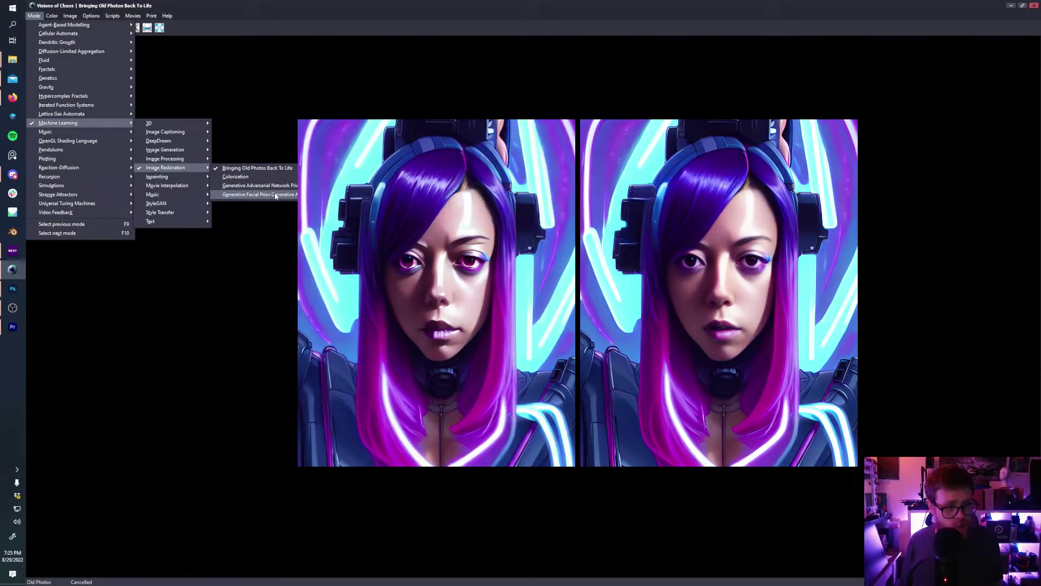
pyautogui.click(275, 196)
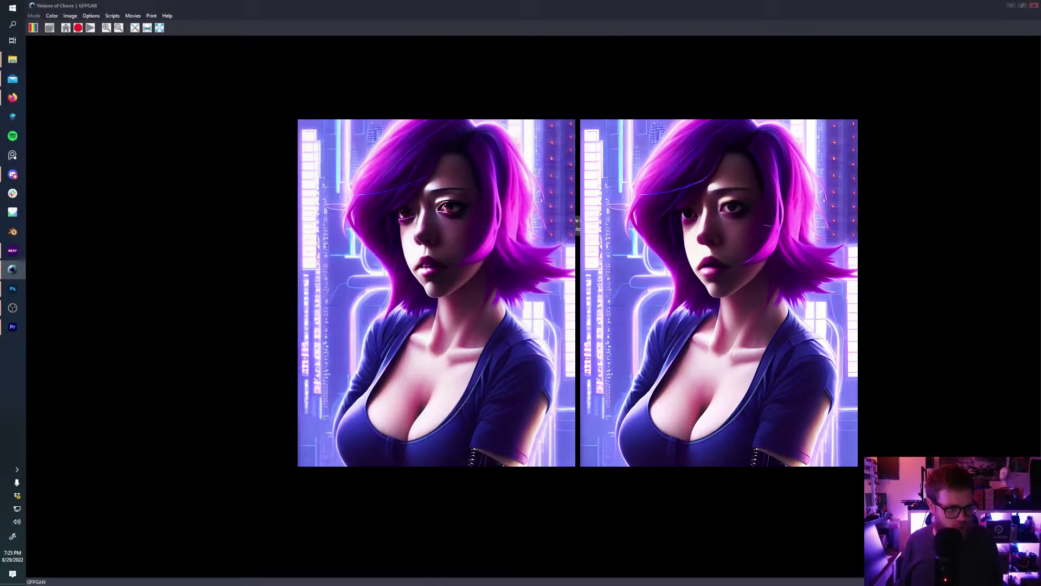
pyautogui.click(578, 225)
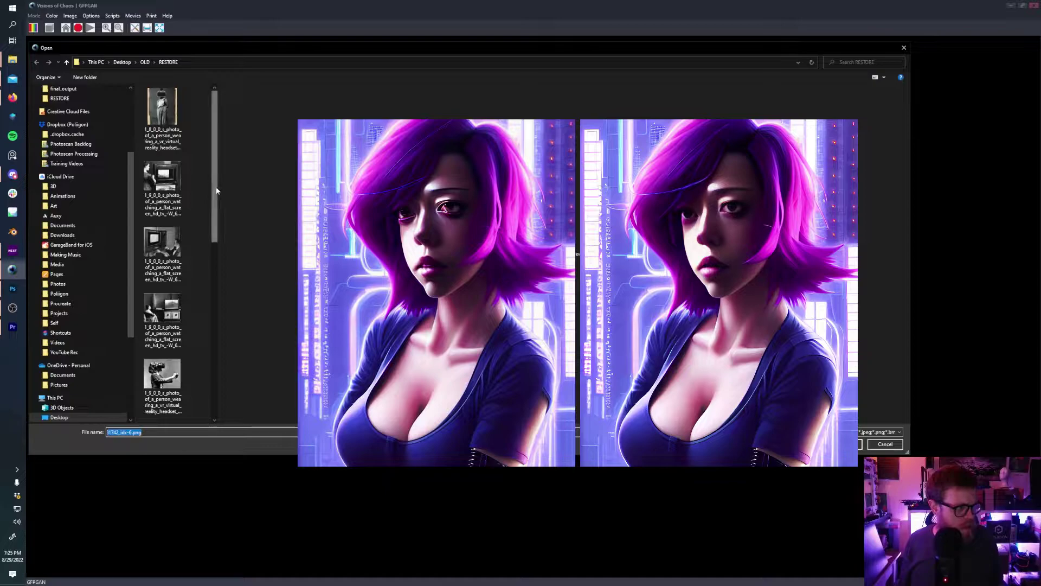
pyautogui.moveTo(216, 191); pyautogui.dragTo(230, 401)
pyautogui.click(162, 388)
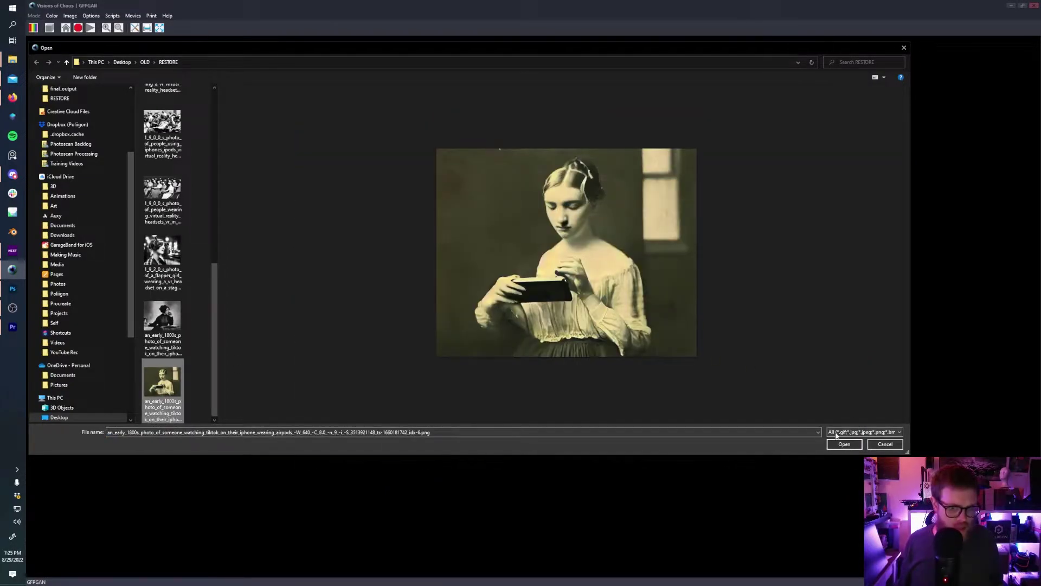
pyautogui.click(844, 443)
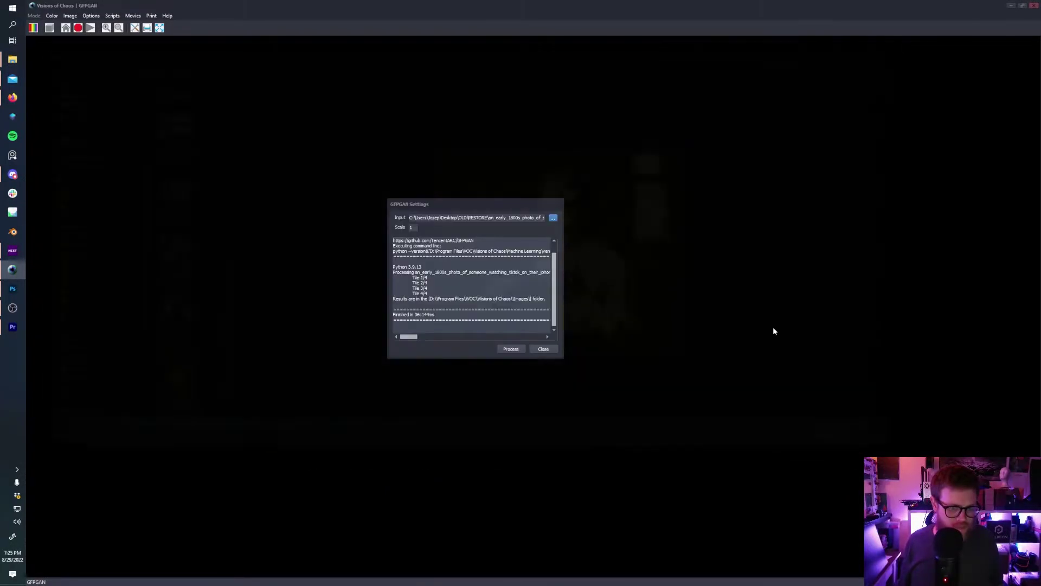
# - Set the GFPGAN scale to 2 and start the restoration
pyautogui.click(411, 227)
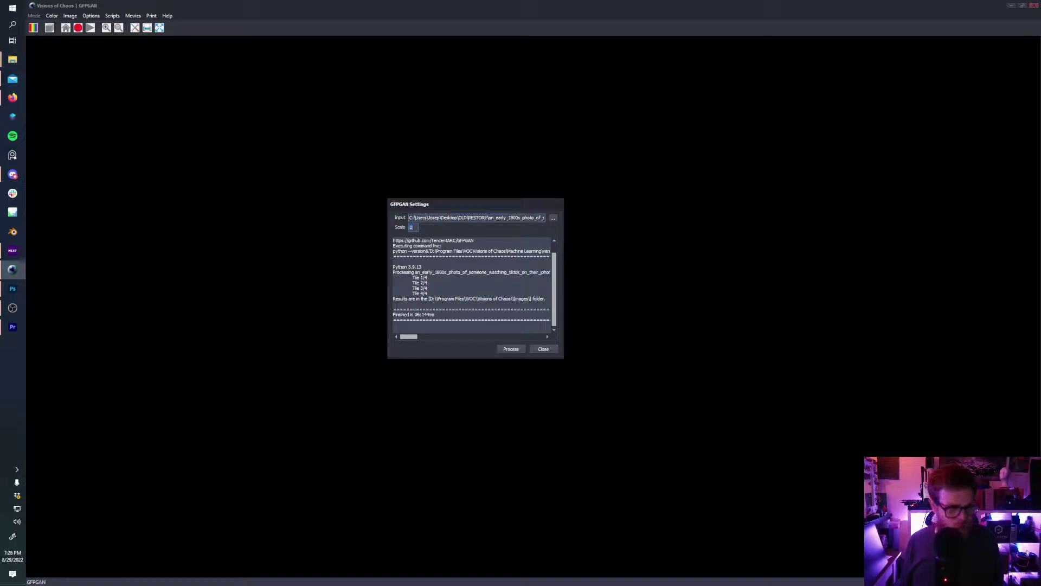
pyautogui.write('2')
pyautogui.click(510, 349)
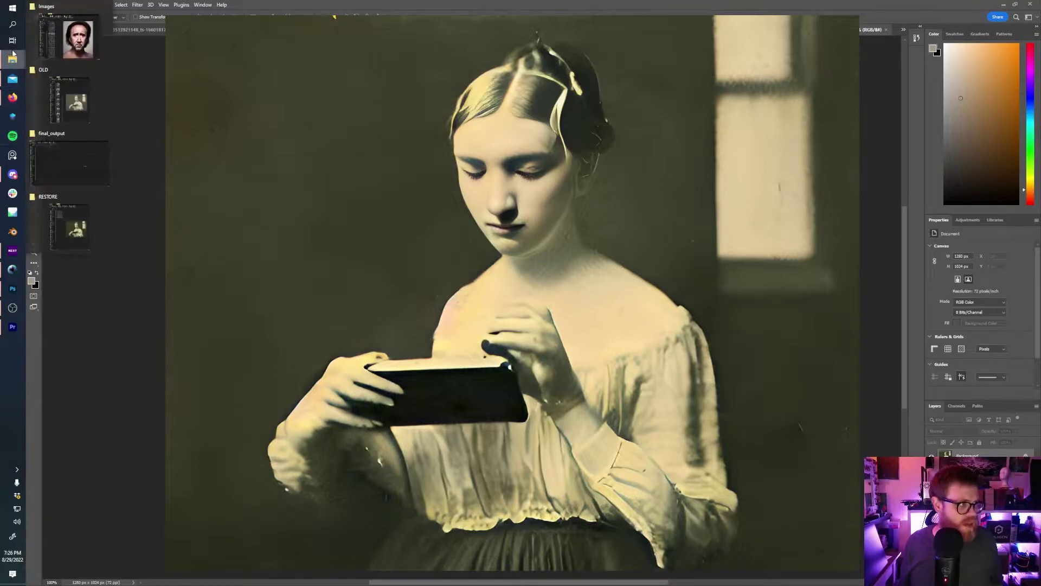
# - Scale the placed GFPGANx2 photo to 200% in Photoshop and commit the transform
pyautogui.click(49, 220)
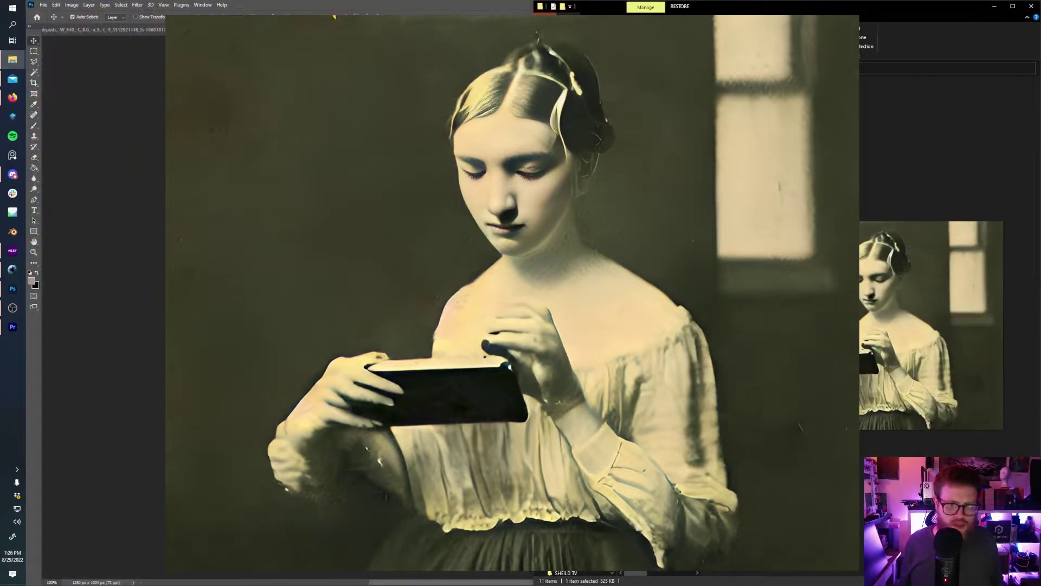
pyautogui.hotkey('alt', 'Tab')
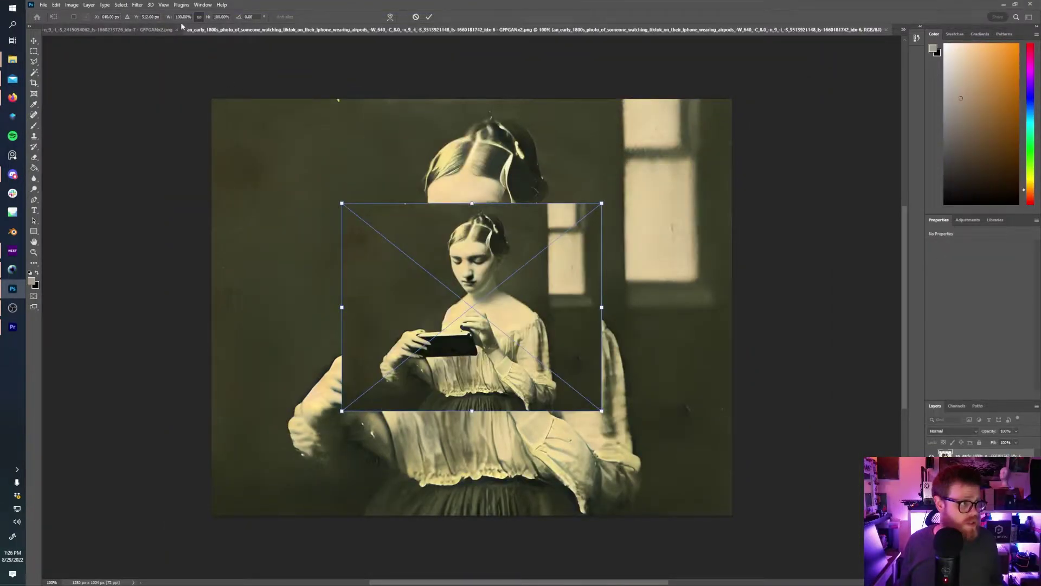
pyautogui.click(183, 17)
pyautogui.write('200')
pyautogui.press('Return')
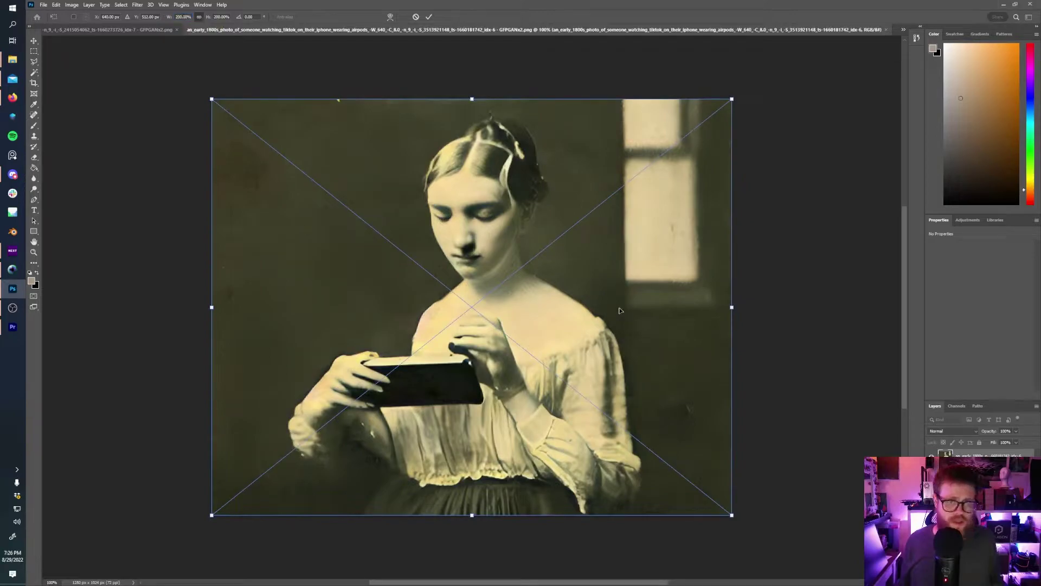
pyautogui.press('Return')
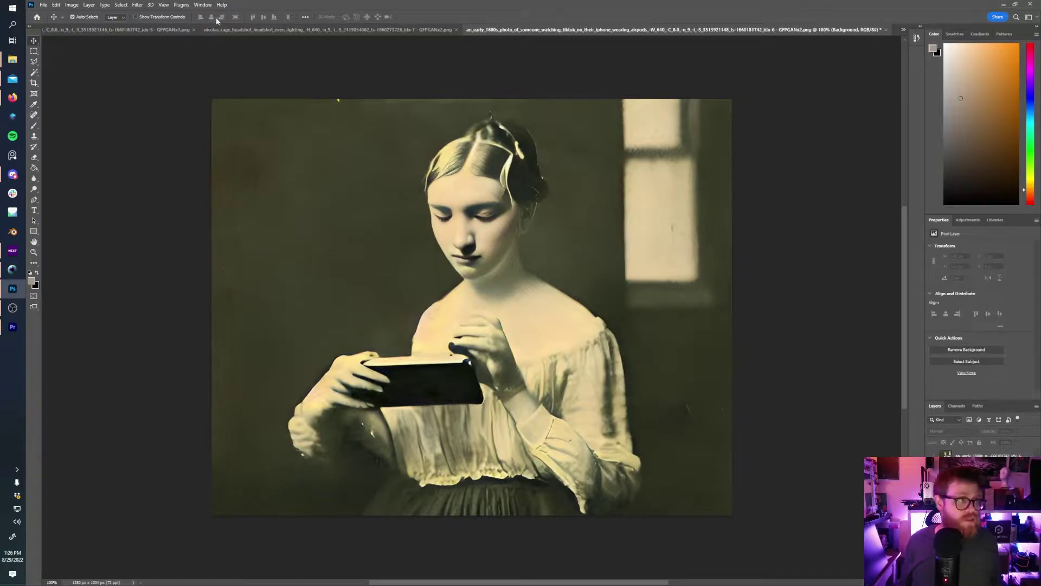
# - Open Neural Filters and enable Smart Portrait
pyautogui.click(136, 4)
pyautogui.click(144, 37)
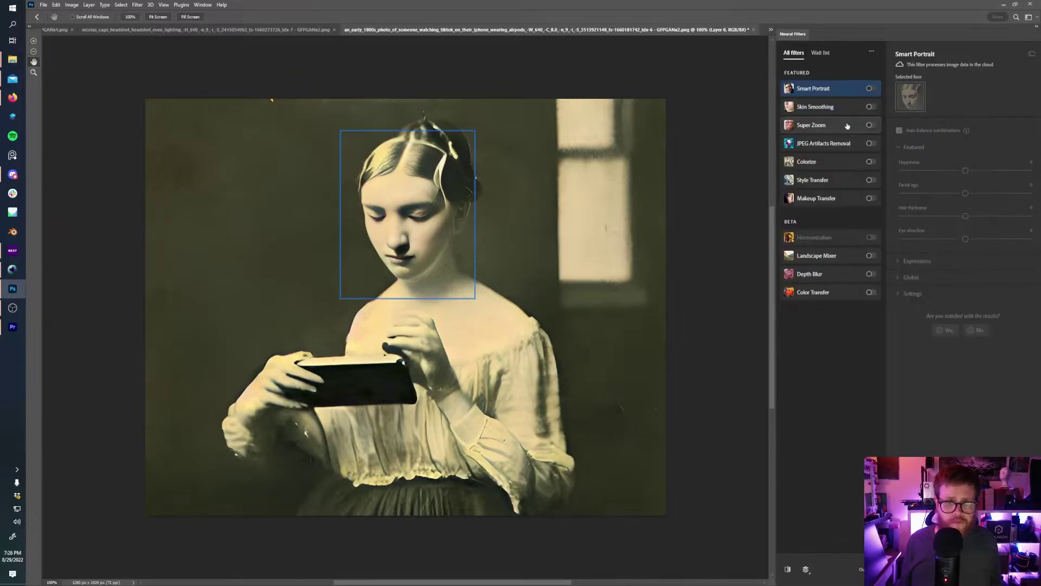
pyautogui.click(870, 88)
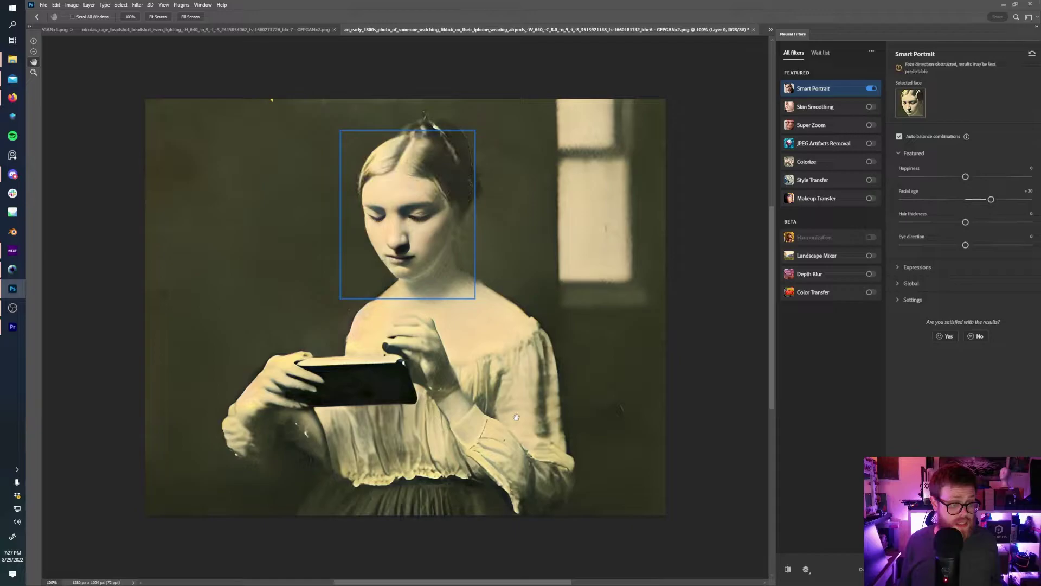
# - Push the Facial age slider strongly older, toggling Smart Portrait to compare with the original
pyautogui.moveTo(991, 199); pyautogui.dragTo(1007, 199)
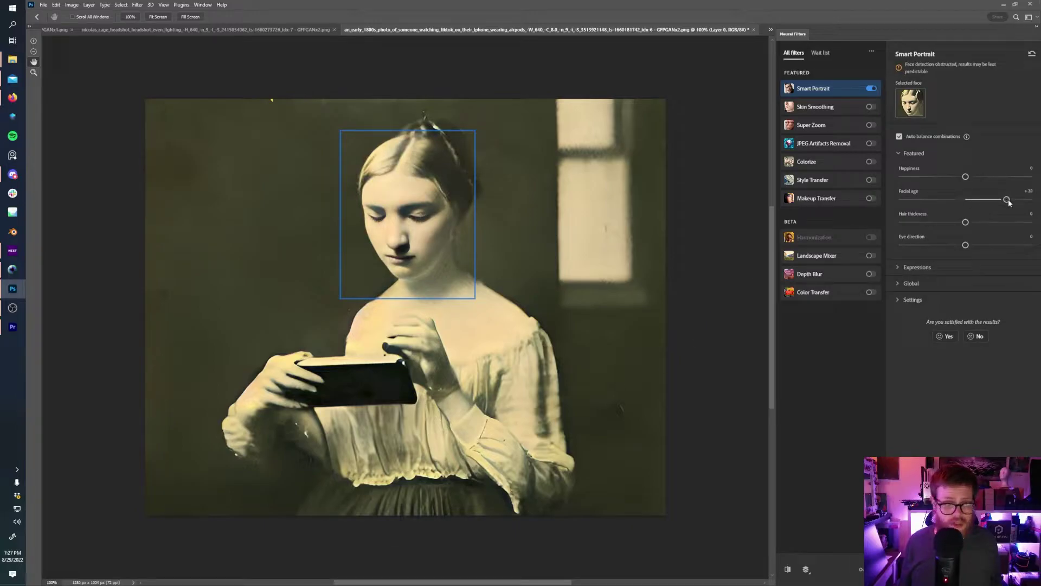
pyautogui.click(1014, 192)
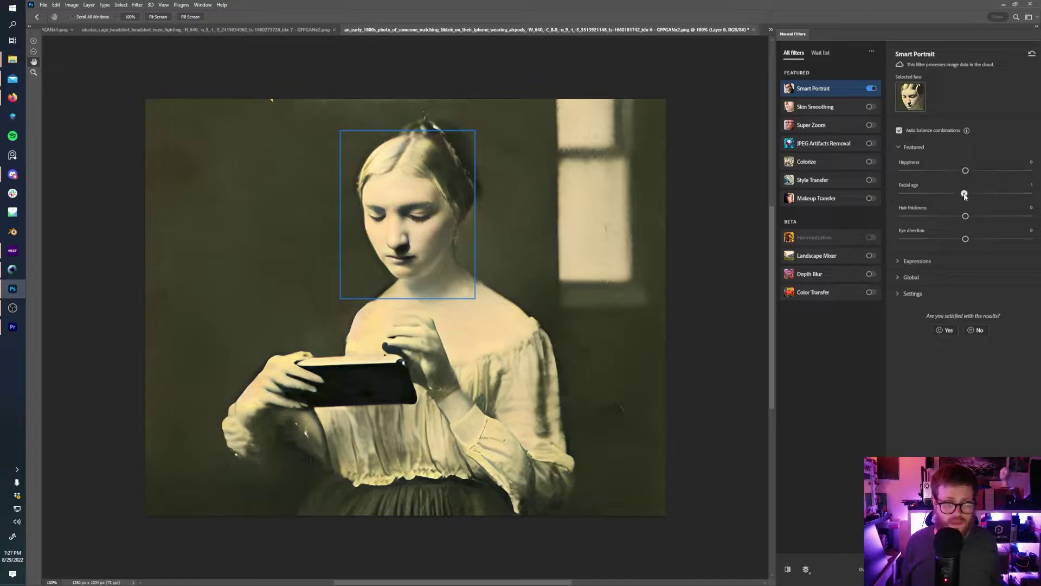
pyautogui.moveTo(965, 196); pyautogui.dragTo(967, 197)
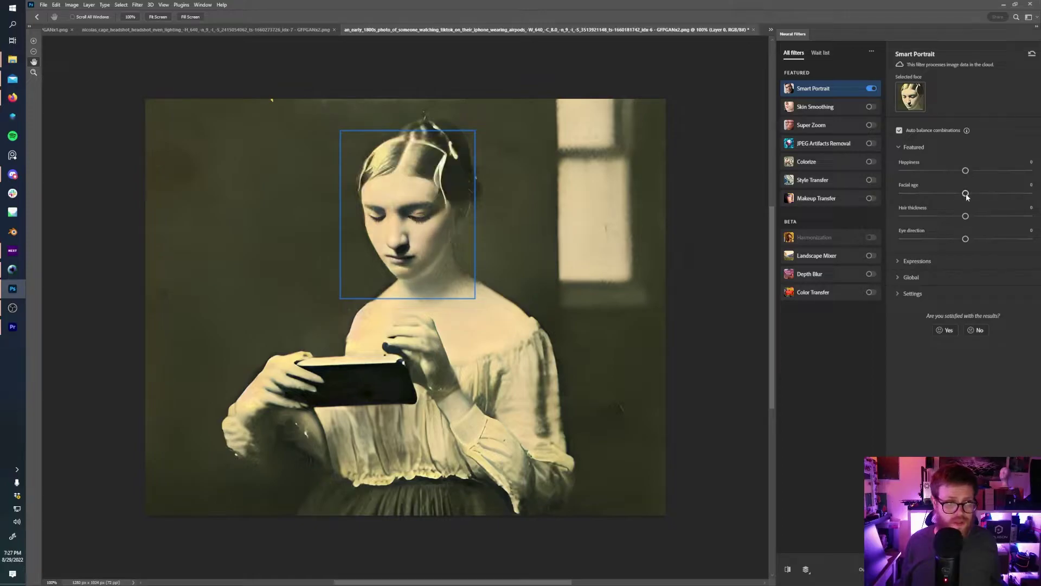
pyautogui.click(1019, 194)
pyautogui.click(871, 89)
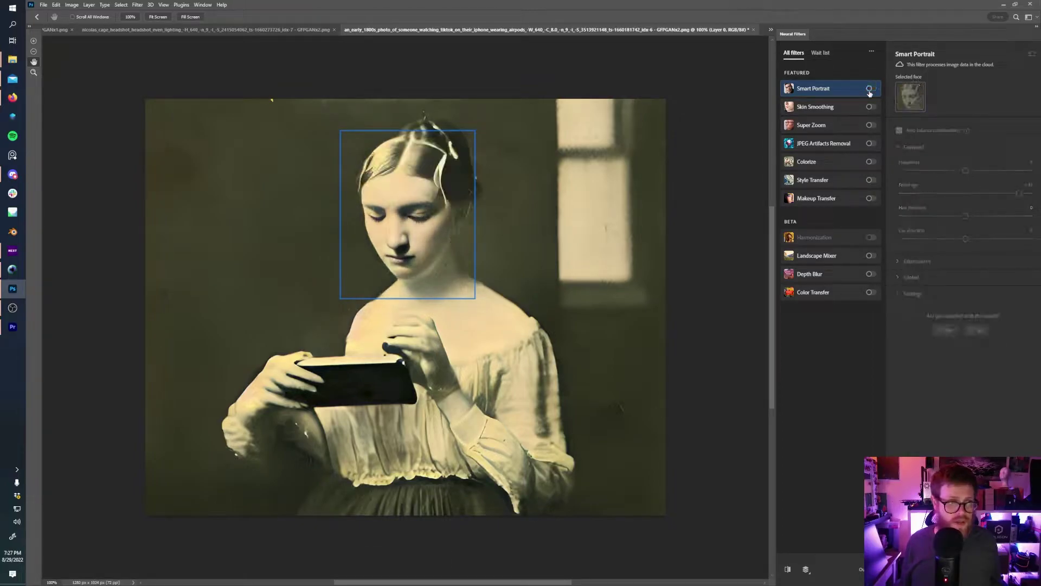
pyautogui.click(870, 90)
pyautogui.click(870, 90)
pyautogui.click(870, 88)
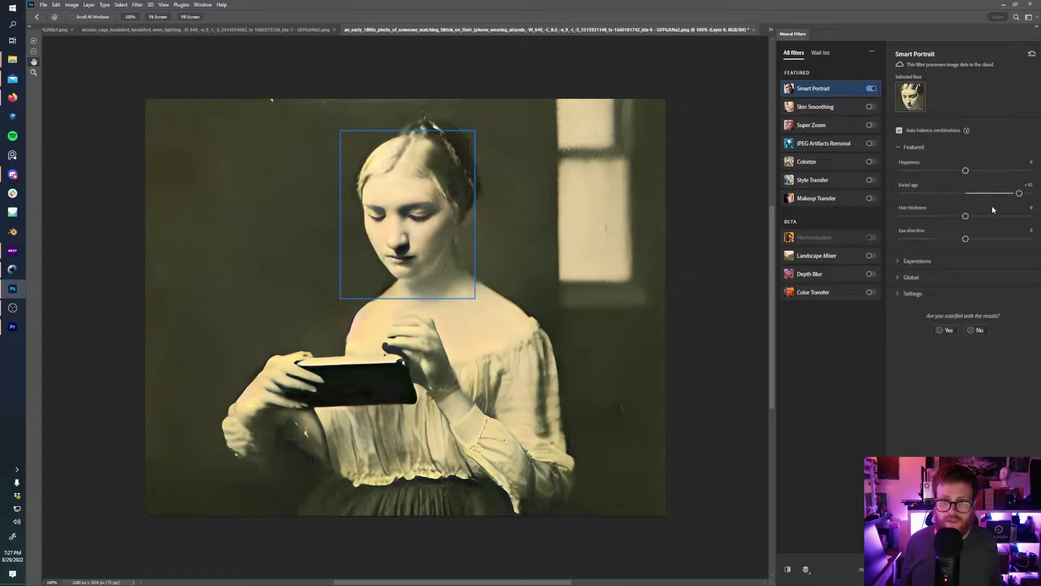
# - Lower Happiness, add some Anger under Expressions, then nudge Happiness slightly back up
pyautogui.click(996, 170)
pyautogui.moveTo(997, 170); pyautogui.dragTo(958, 171)
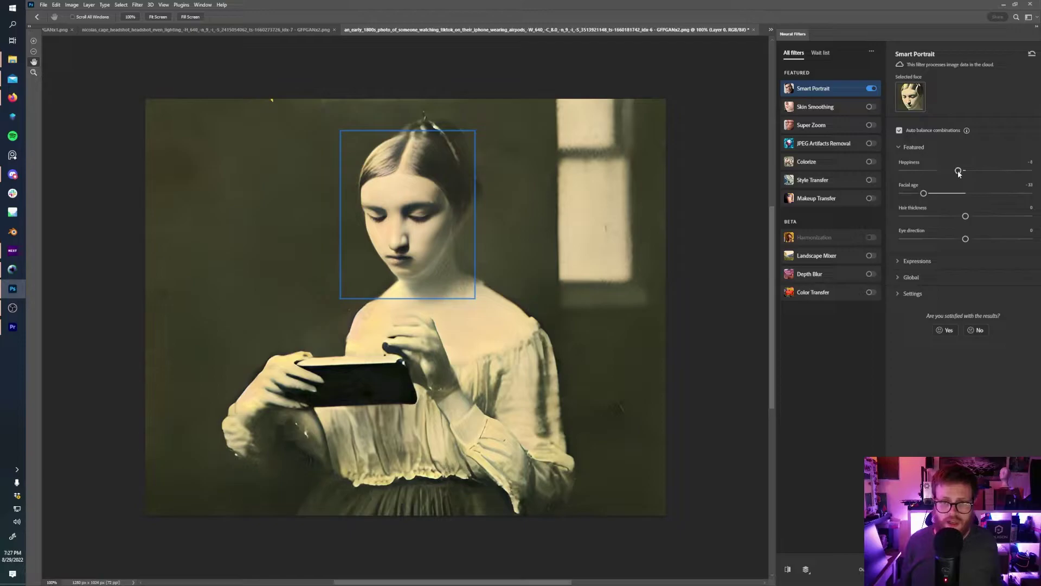
pyautogui.click(938, 261)
pyautogui.moveTo(966, 306)
pyautogui.mouseDown()
pyautogui.moveTo(981, 307)
pyautogui.moveTo(965, 284)
pyautogui.moveTo(966, 308)
pyautogui.mouseUp()
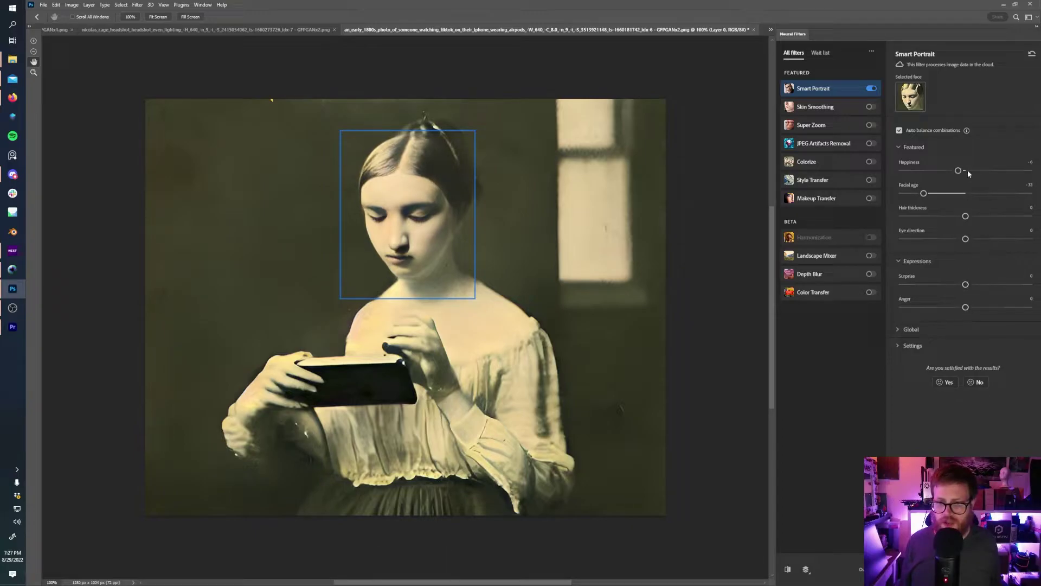
pyautogui.moveTo(958, 170); pyautogui.dragTo(965, 193)
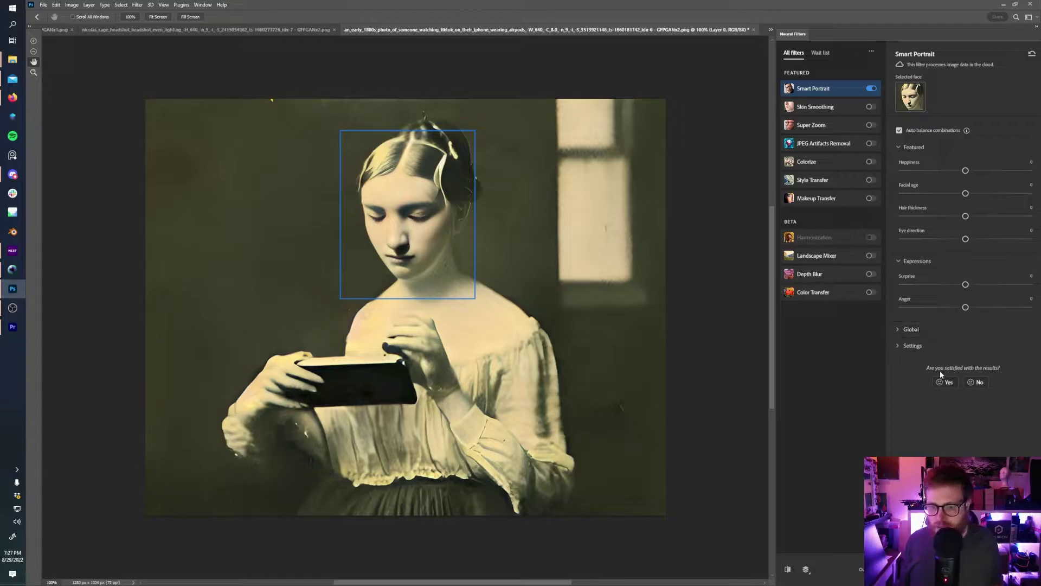
# - Adjust the Global Head direction and Light direction settings of Smart Portrait
pyautogui.click(916, 346)
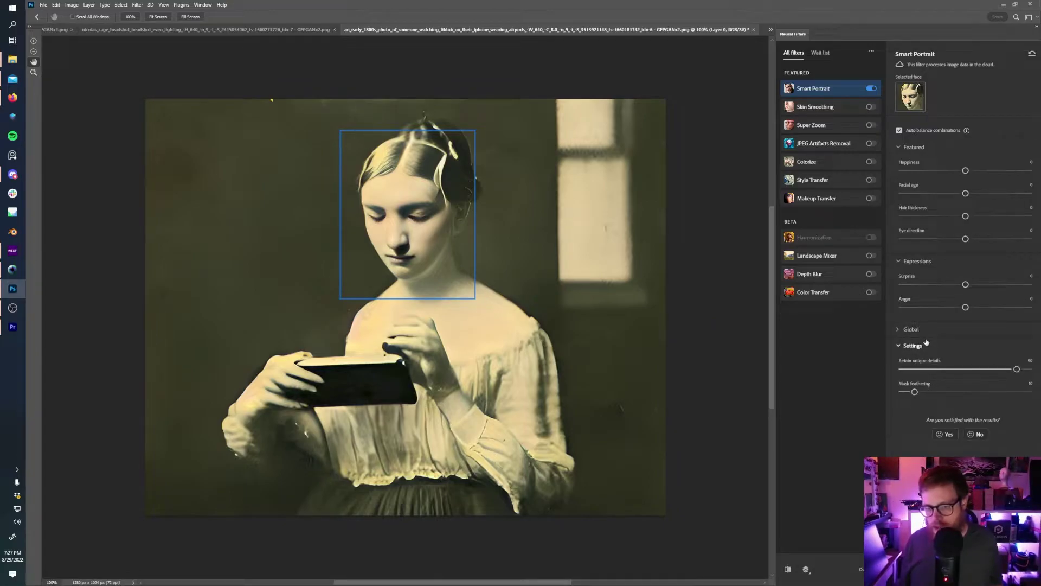
pyautogui.click(946, 329)
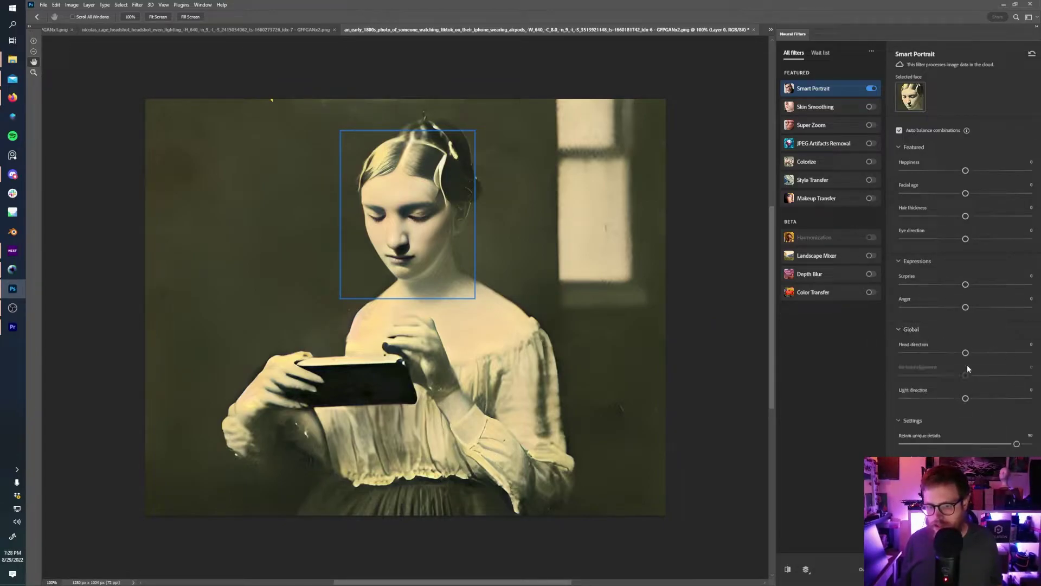
pyautogui.moveTo(998, 353); pyautogui.dragTo(965, 352)
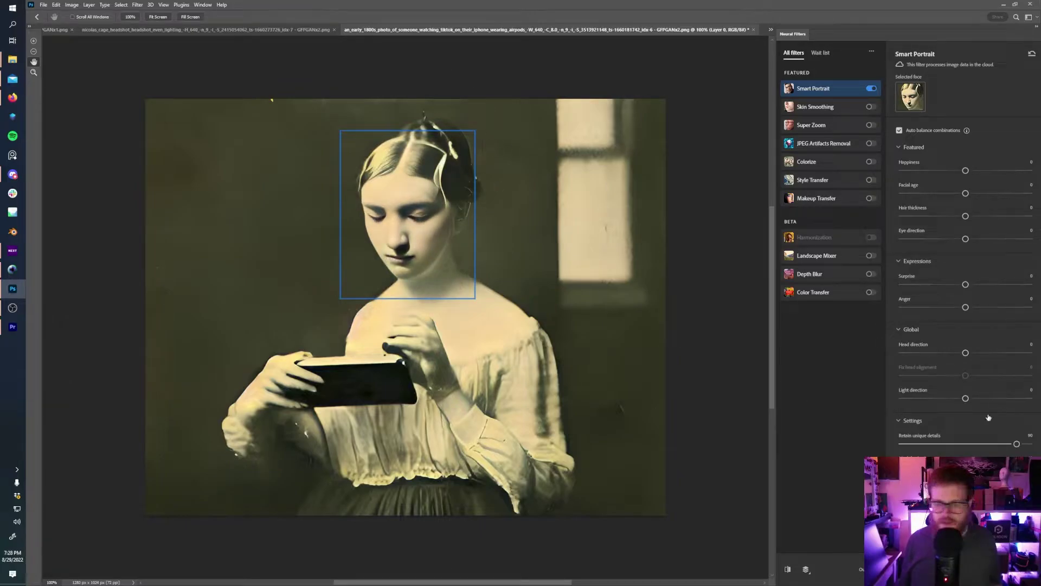
pyautogui.moveTo(965, 399)
pyautogui.mouseDown()
pyautogui.moveTo(1011, 402)
pyautogui.moveTo(914, 398)
pyautogui.moveTo(965, 398)
pyautogui.mouseUp()
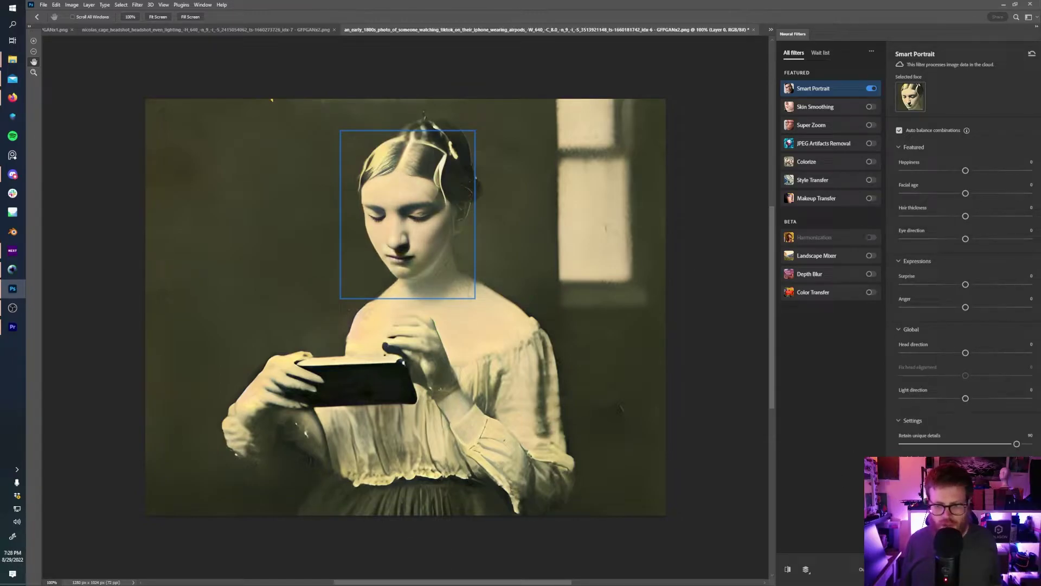
# - Turn Smart Portrait off and enable Skin Smoothing and JPEG Artifacts Removal instead
pyautogui.click(871, 88)
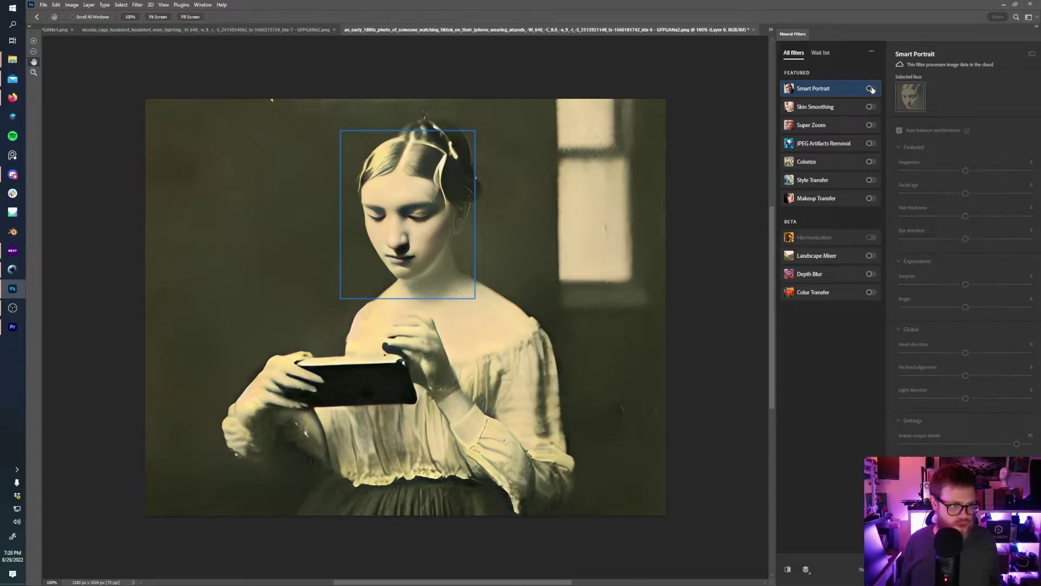
pyautogui.click(870, 89)
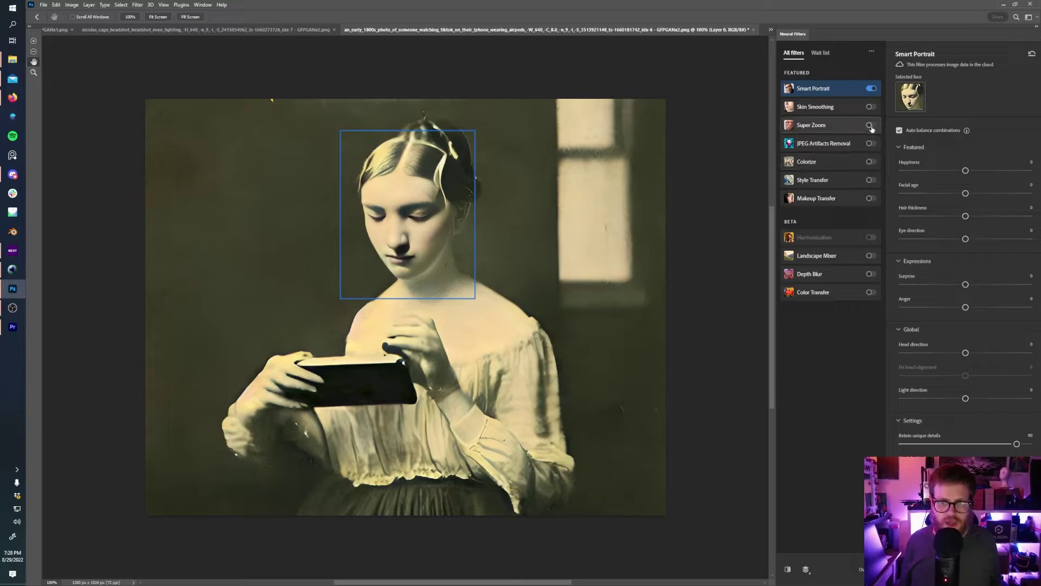
pyautogui.click(870, 88)
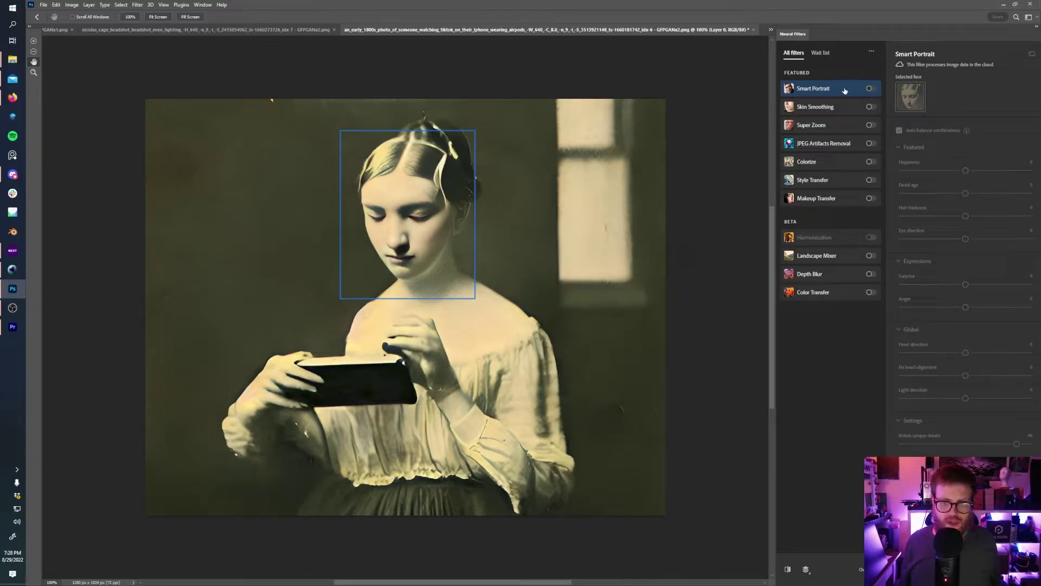
pyautogui.click(871, 107)
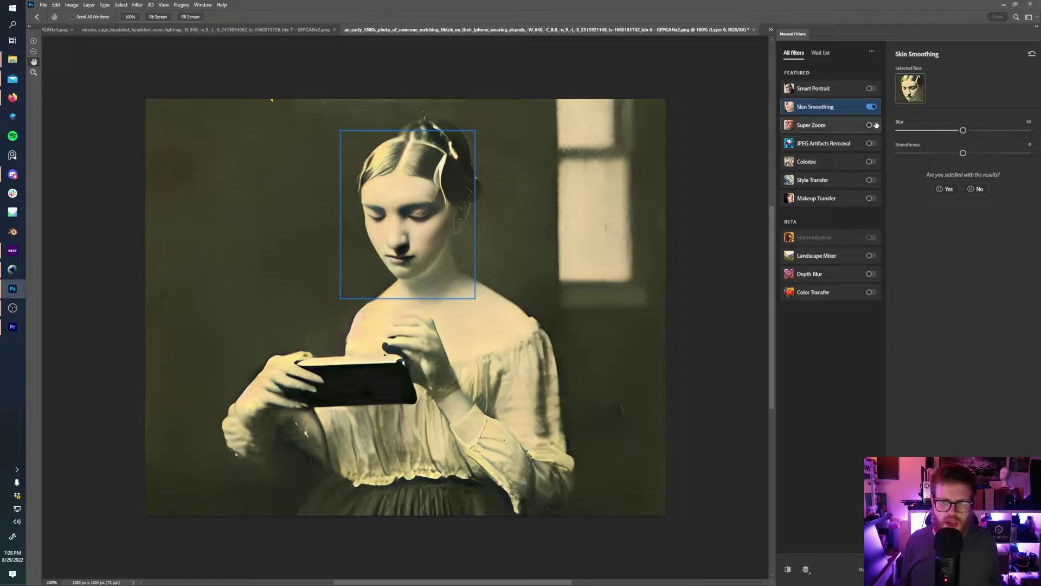
pyautogui.click(871, 144)
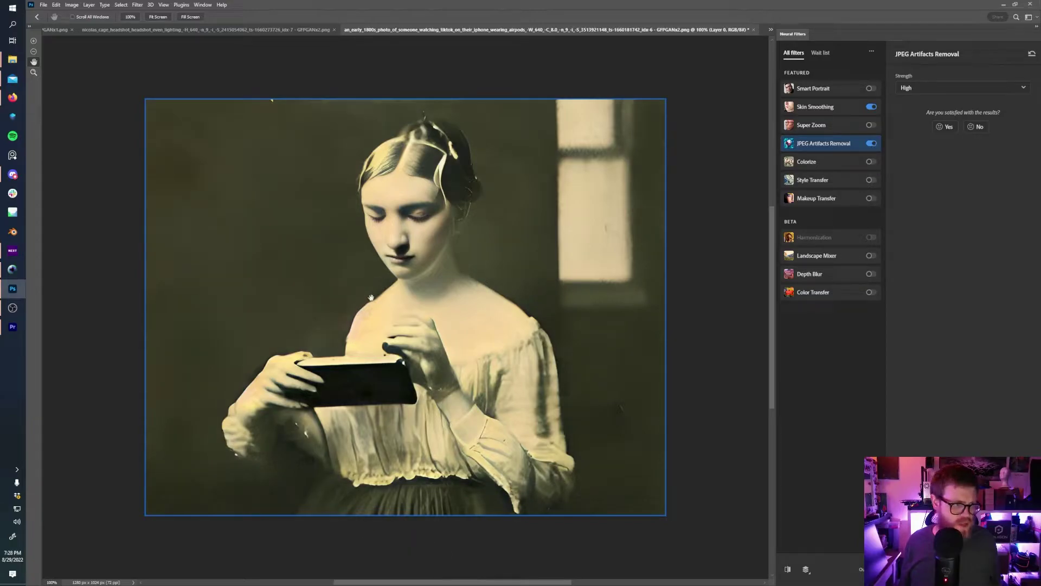
# - Enable the Colorize neural filter, apply it with OK, and switch back to Visions of Chaos
pyautogui.click(871, 162)
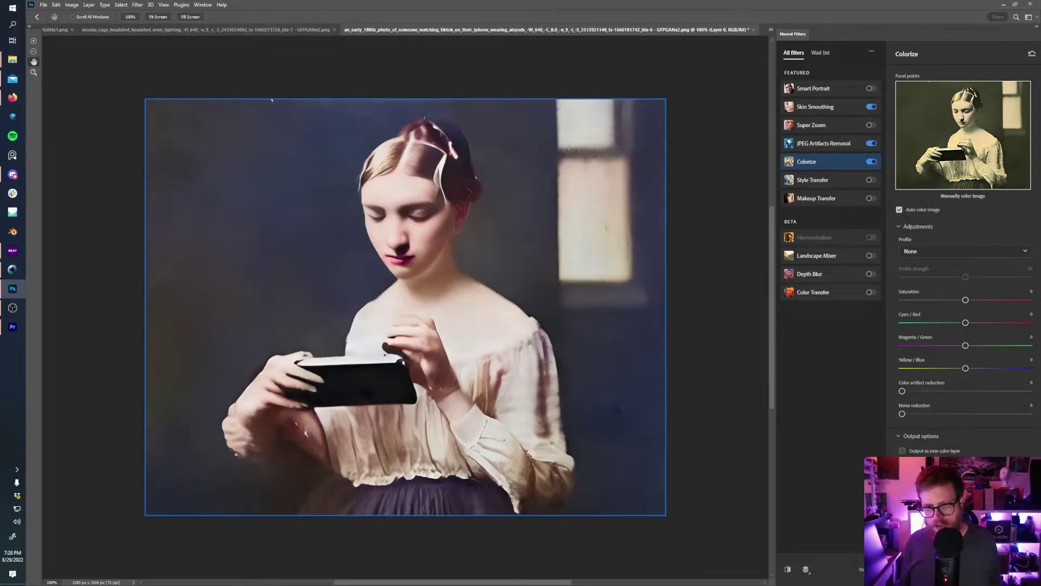
pyautogui.click(1013, 569)
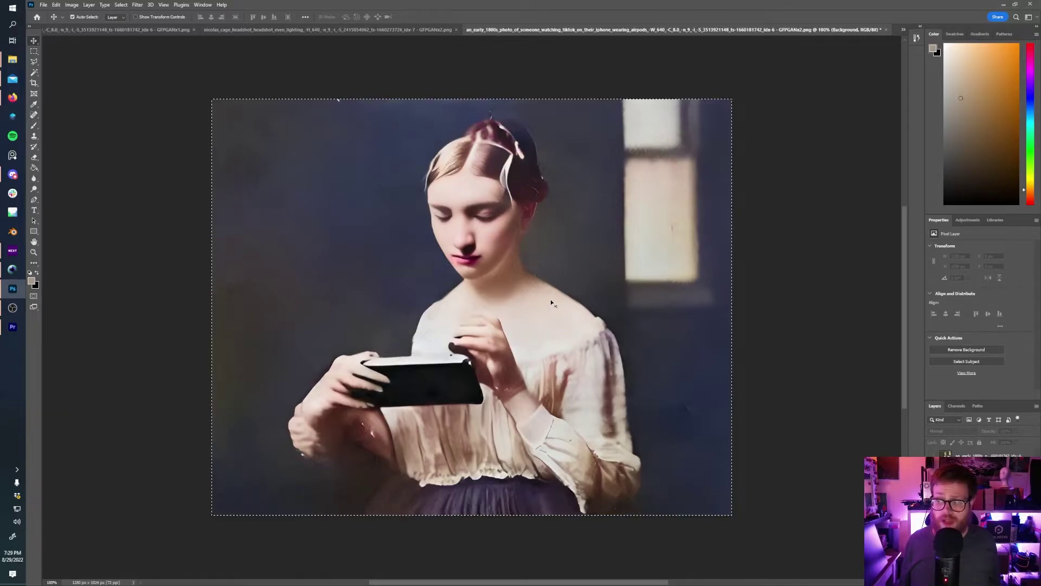
pyautogui.click(17, 272)
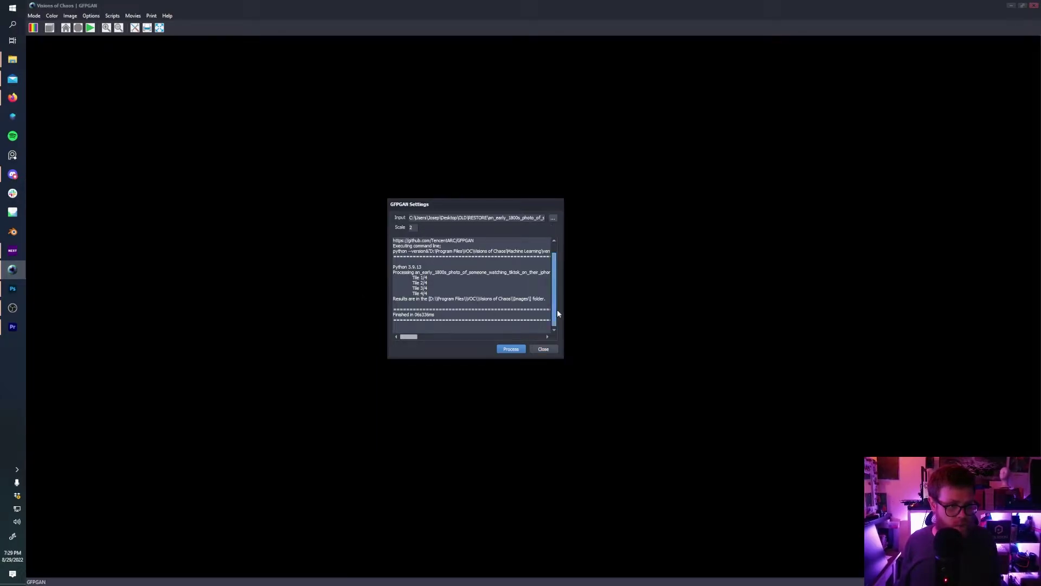
# - Close the GFPGAN dialog and switch to the Image Restoration Colorization mode
pyautogui.click(543, 348)
pyautogui.click(32, 15)
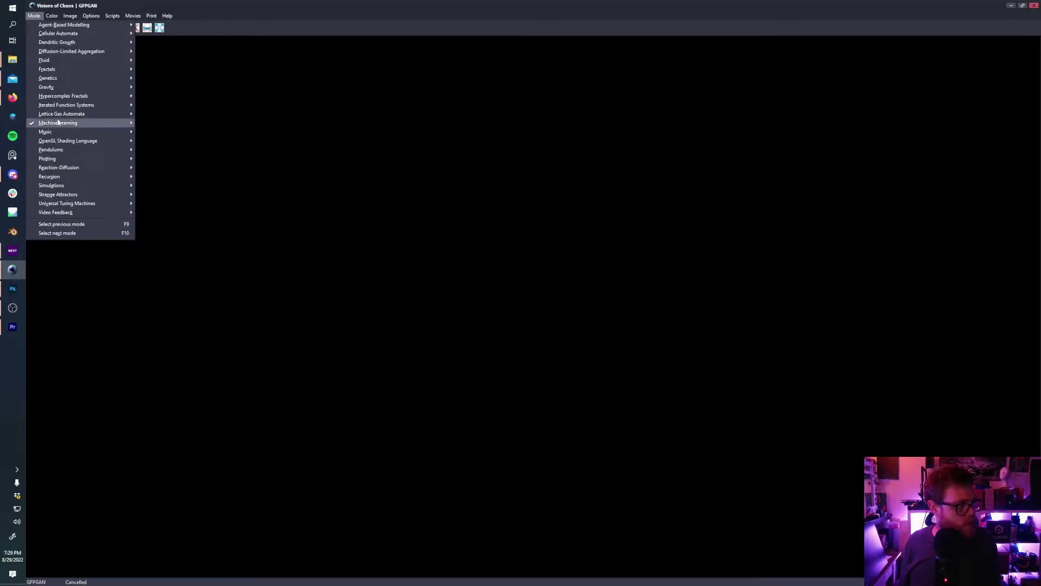
pyautogui.moveTo(87, 123)
pyautogui.moveTo(184, 172)
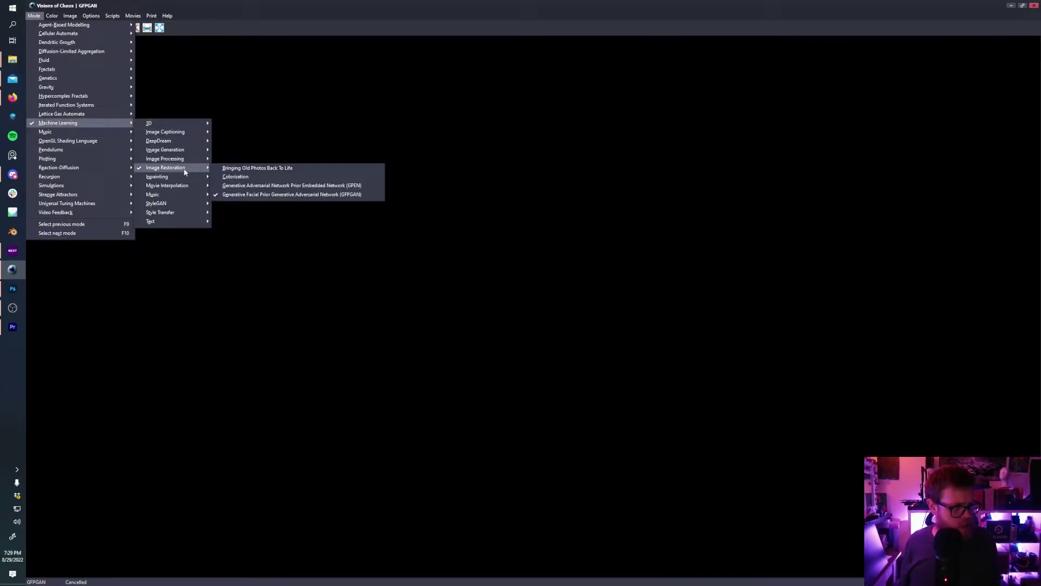
pyautogui.click(250, 178)
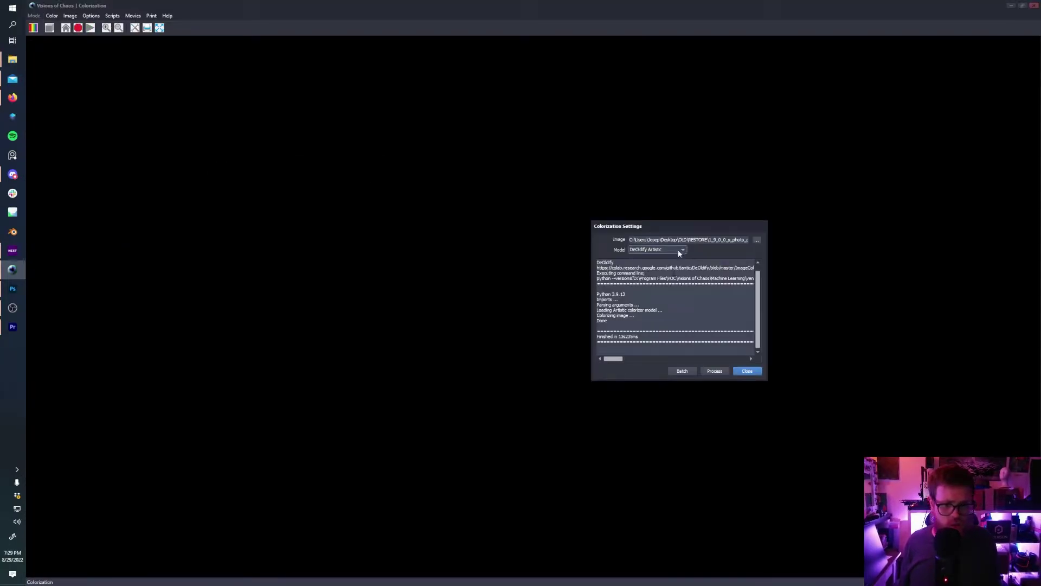
# - Load the sepia girl-with-phone photo as input and keep DeOldify Artistic as the model
pyautogui.click(756, 239)
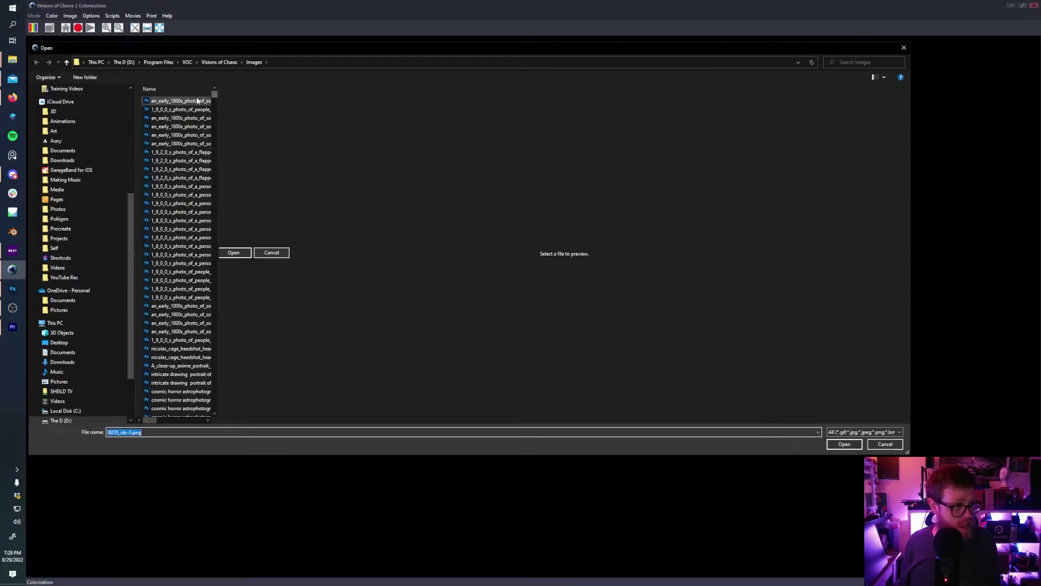
pyautogui.click(198, 101)
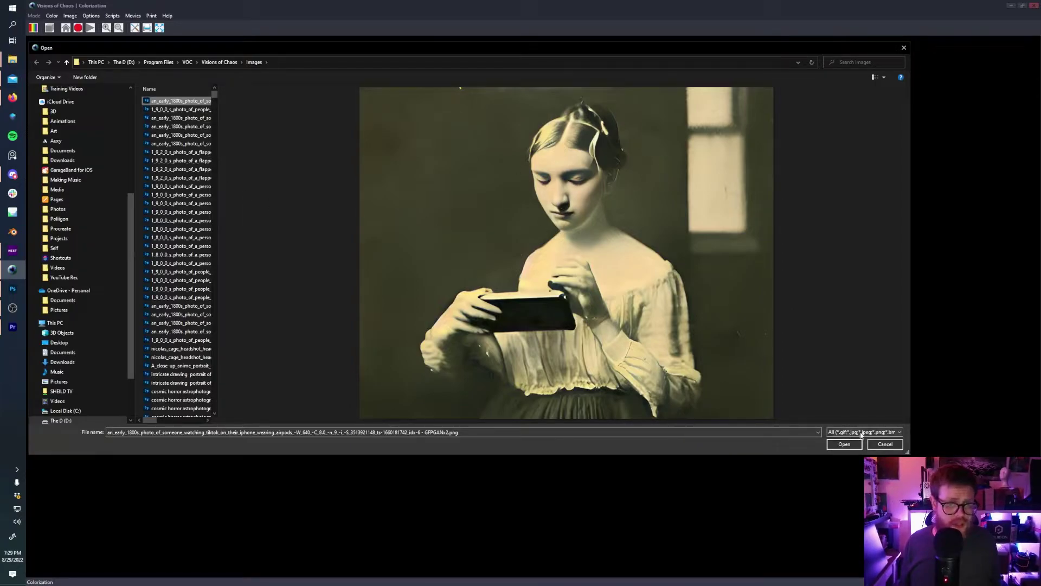
pyautogui.click(844, 443)
pyautogui.click(676, 253)
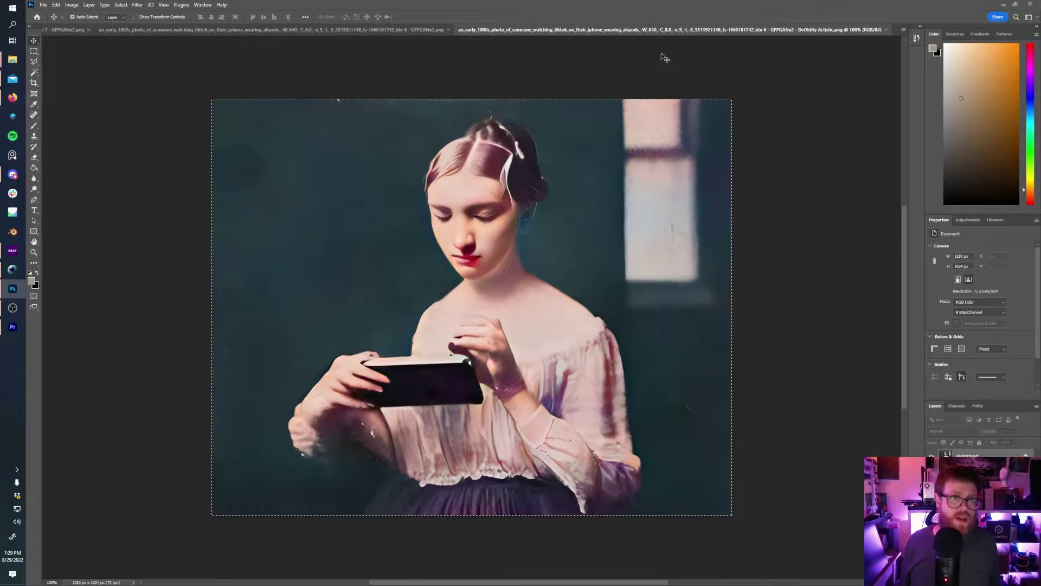
# - Paste the DeOldify colour version as Layer 1 on the GFPGANx2 image and toggle it to compare
pyautogui.click(405, 31)
pyautogui.hotkey('ctrl', 'v')
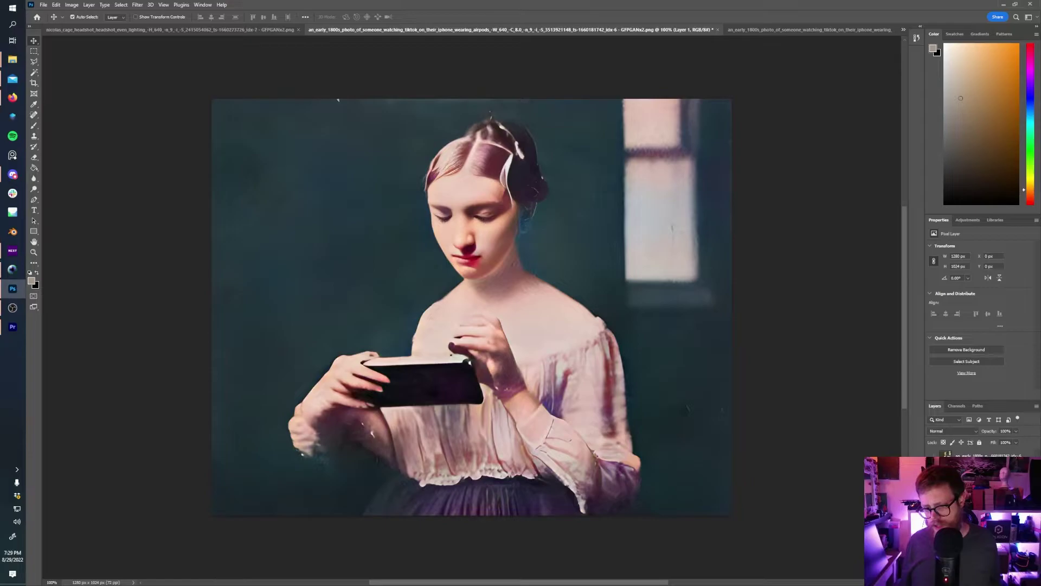
pyautogui.click(934, 454)
pyautogui.click(934, 455)
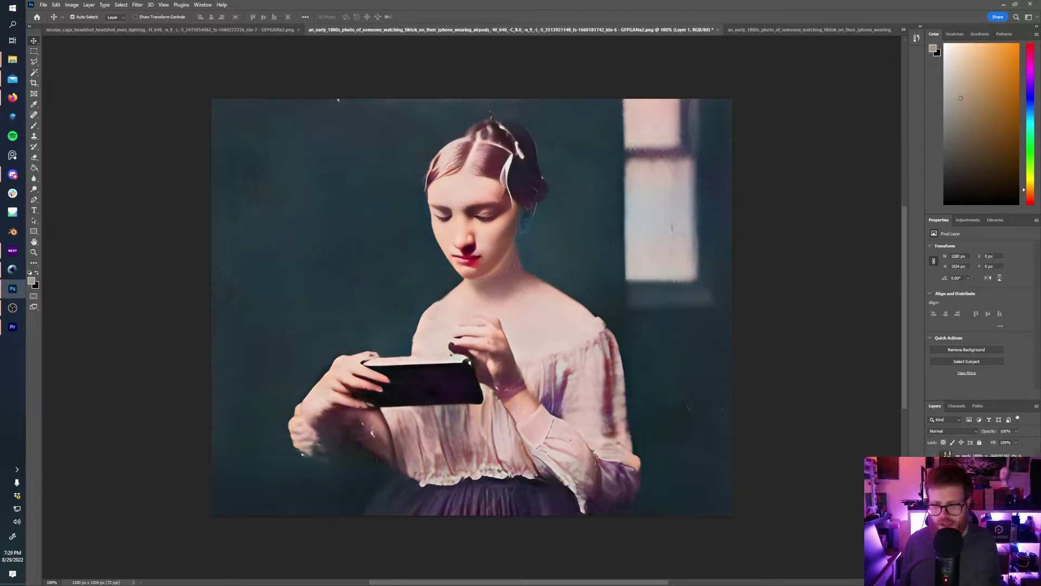
# - Apply the JPEG Artifacts Removal neural filter to the colour layer
pyautogui.click(137, 5)
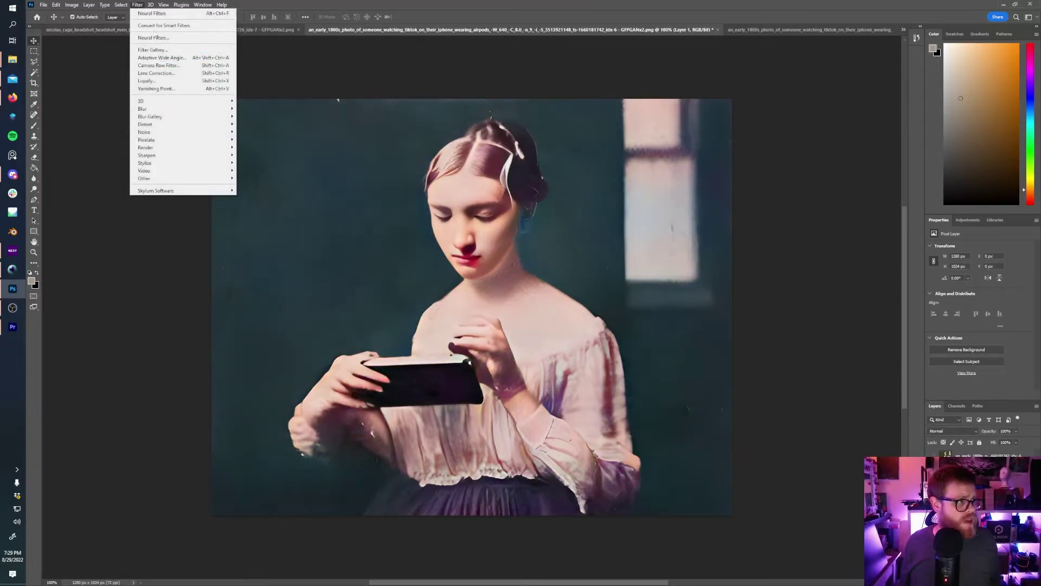
pyautogui.click(155, 37)
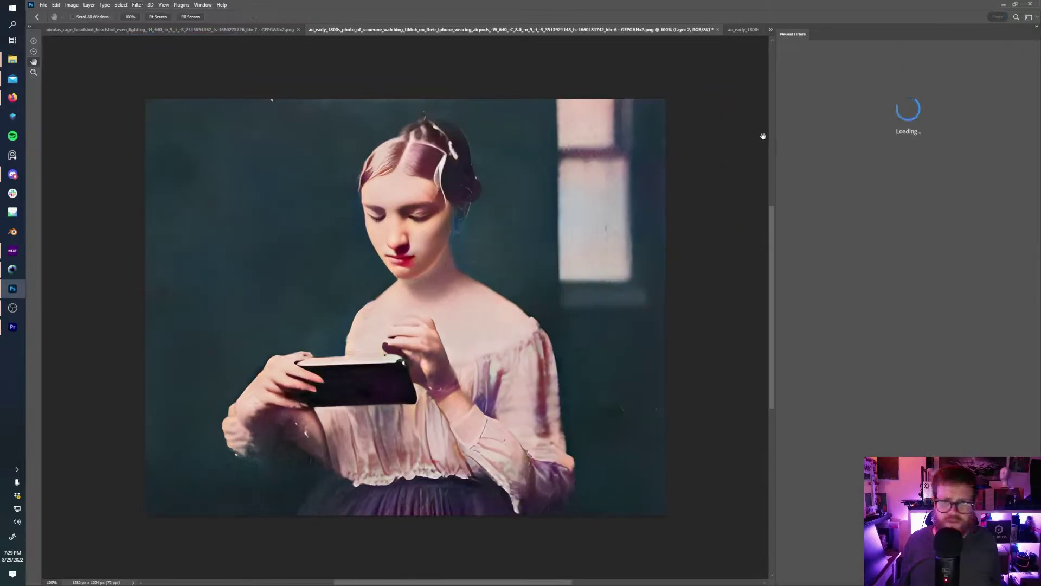
pyautogui.click(870, 144)
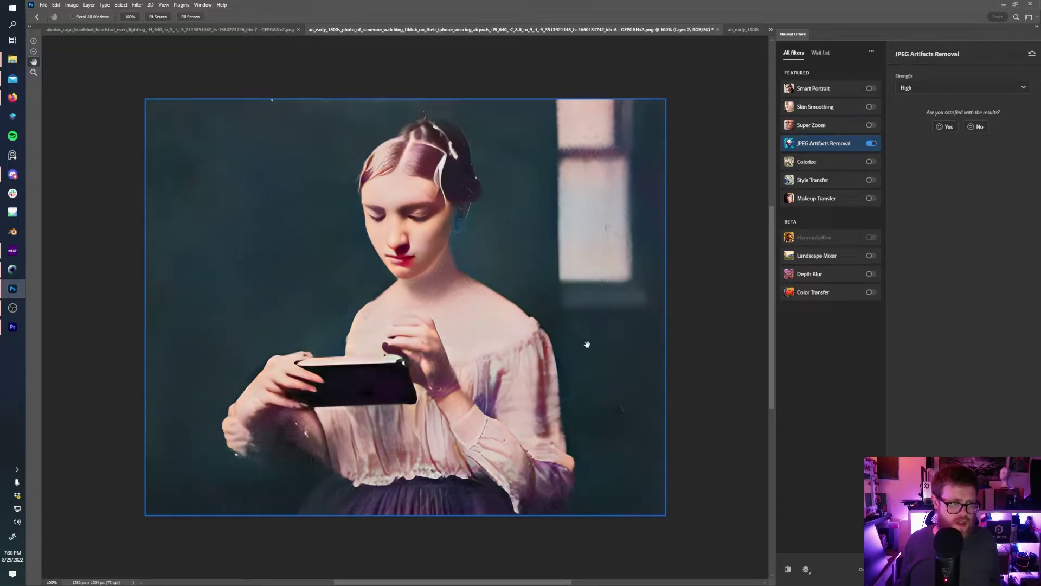
pyautogui.press('Return')
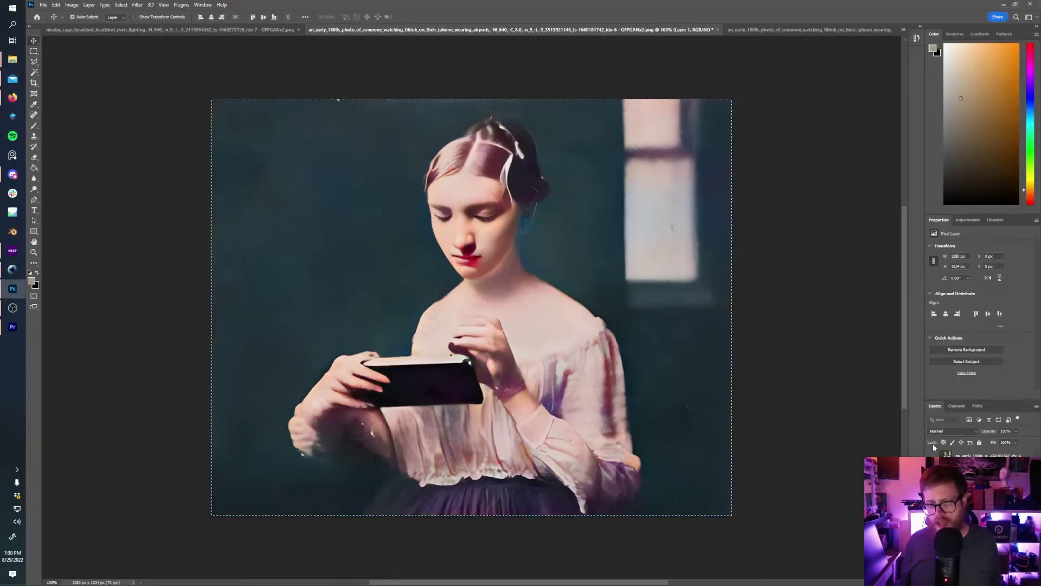
# - Toggle undo and redo to compare the teal filtered layer with the warmer version
pyautogui.hotkey('ctrl', 'z')
pyautogui.hotkey('ctrl', 'shift', 'z')
pyautogui.hotkey('ctrl', 'z')
pyautogui.hotkey('ctrl', 'shift', 'z')
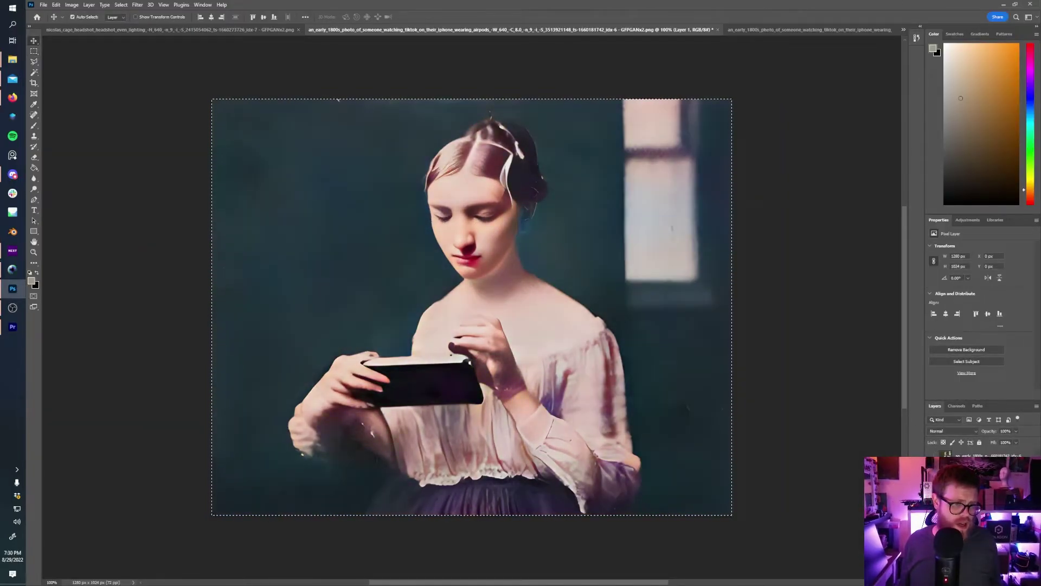
pyautogui.hotkey('ctrl', 'z')
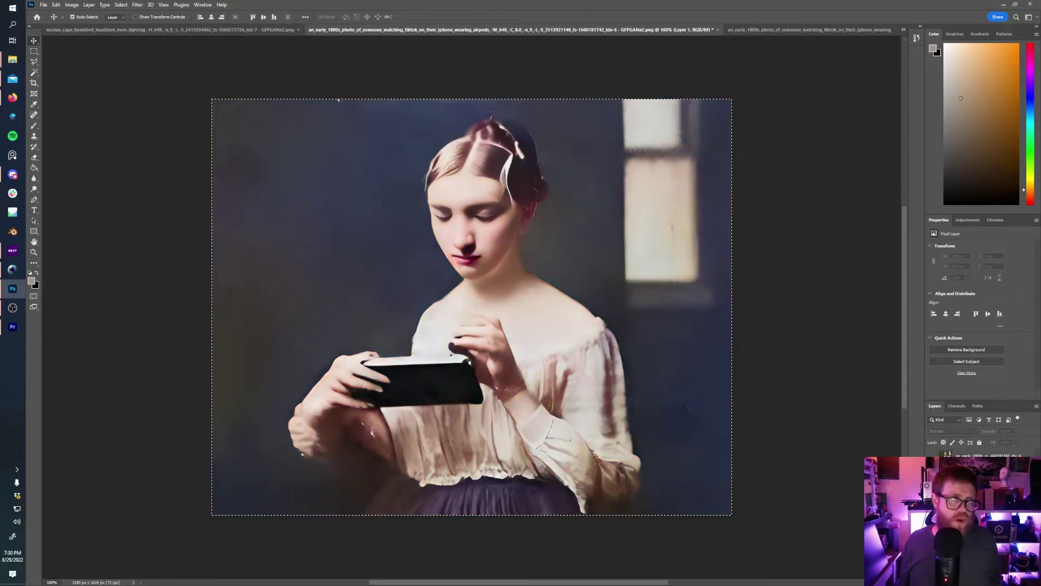
pyautogui.hotkey('ctrl', 'shift', 'z')
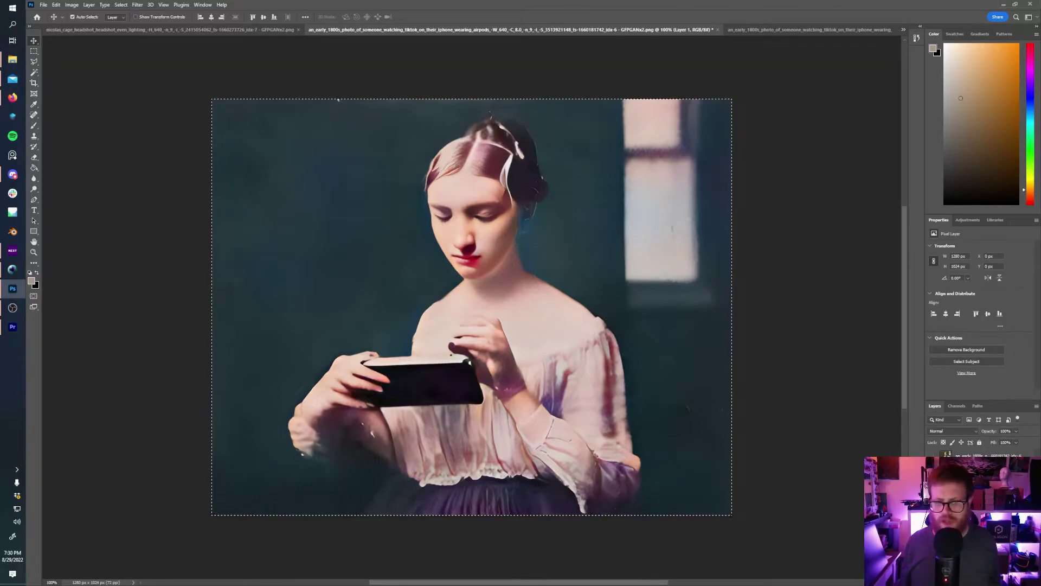
# - Revert to the warmer version and clear the selection with the Rectangular Marquee tool
pyautogui.hotkey('ctrl', 'z')
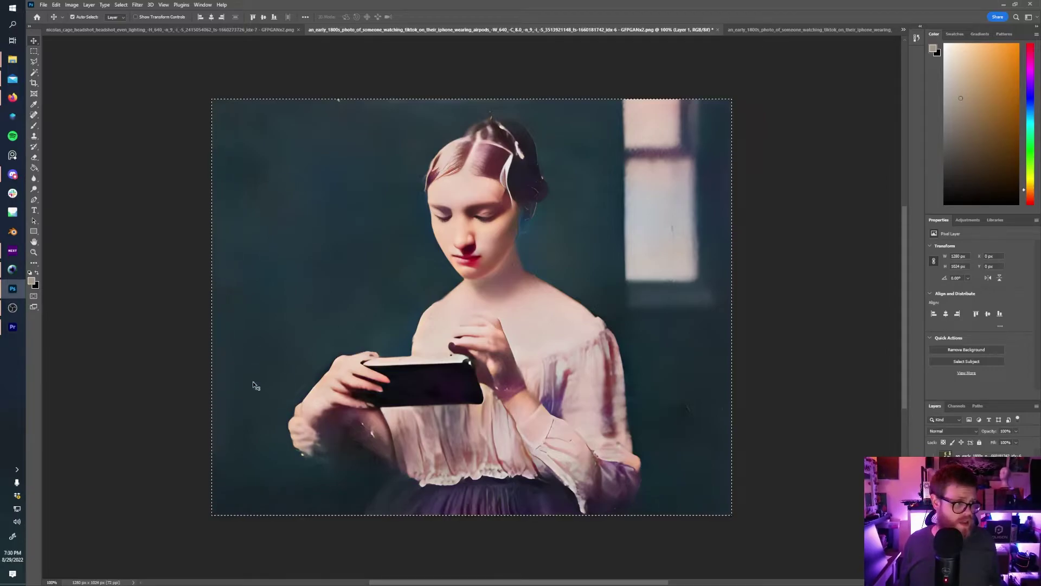
pyautogui.click(34, 51)
pyautogui.click(135, 232)
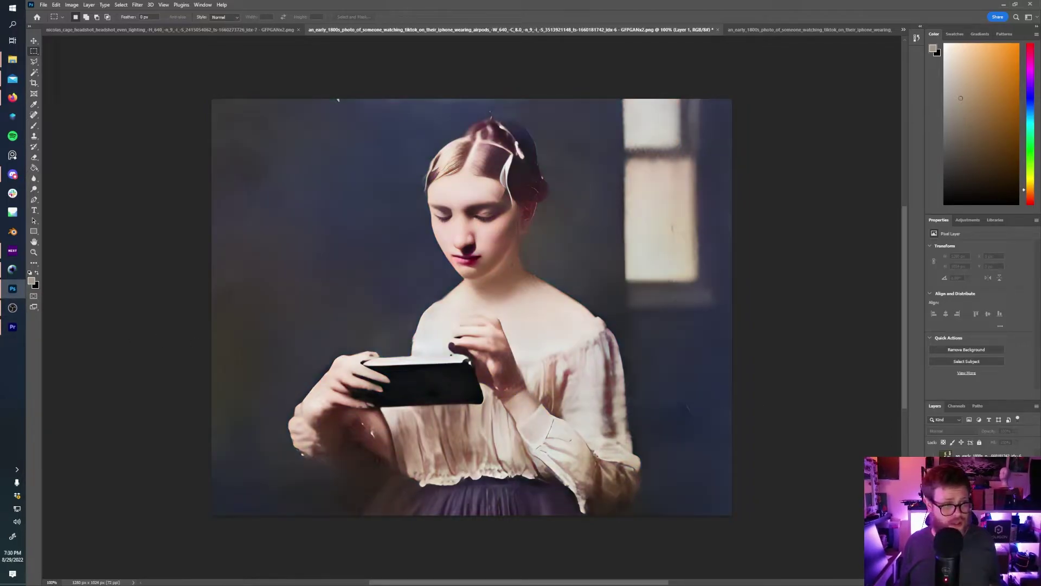
# - Compare the teal DeOldify colour layer with the warmer neutral-blue preview
pyautogui.press('Escape')
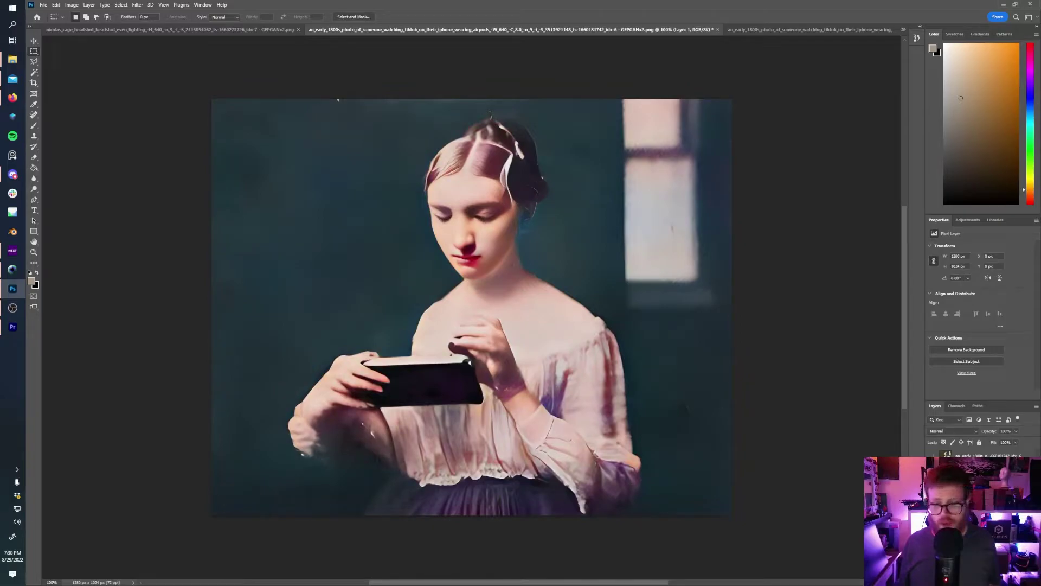
pyautogui.hotkey('ctrl', 'alt', 'f')
pyautogui.press('Escape')
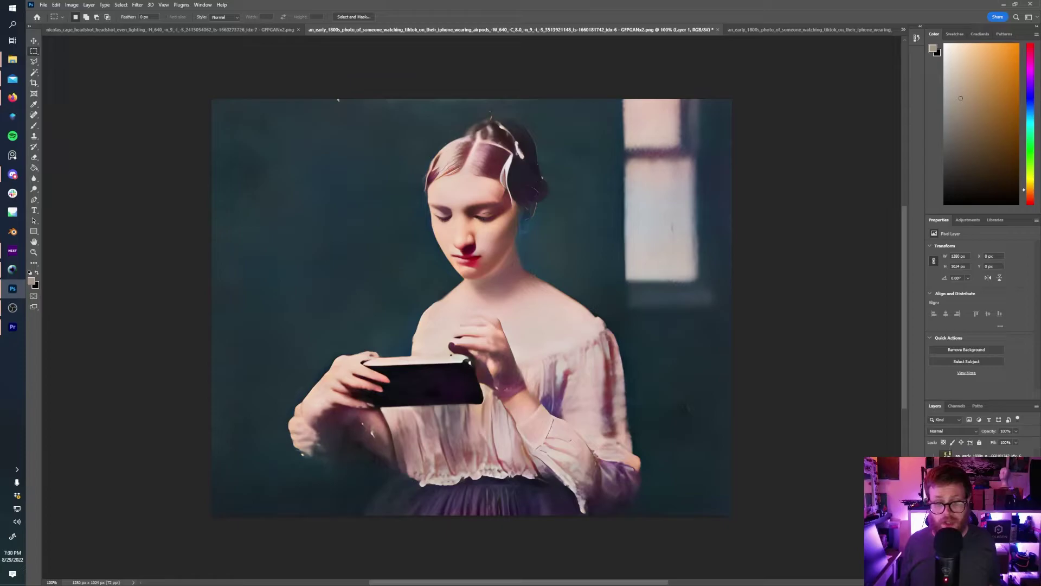
# - Add a white layer mask to Layer 1 and set up a black brush
pyautogui.hotkey('ctrl', 'shift', 'm')
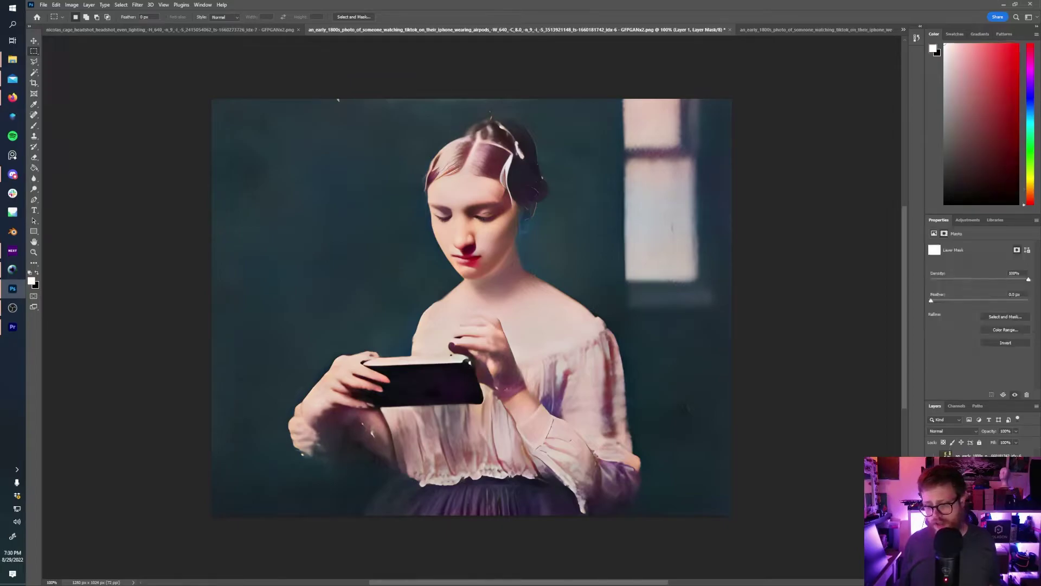
pyautogui.click(35, 126)
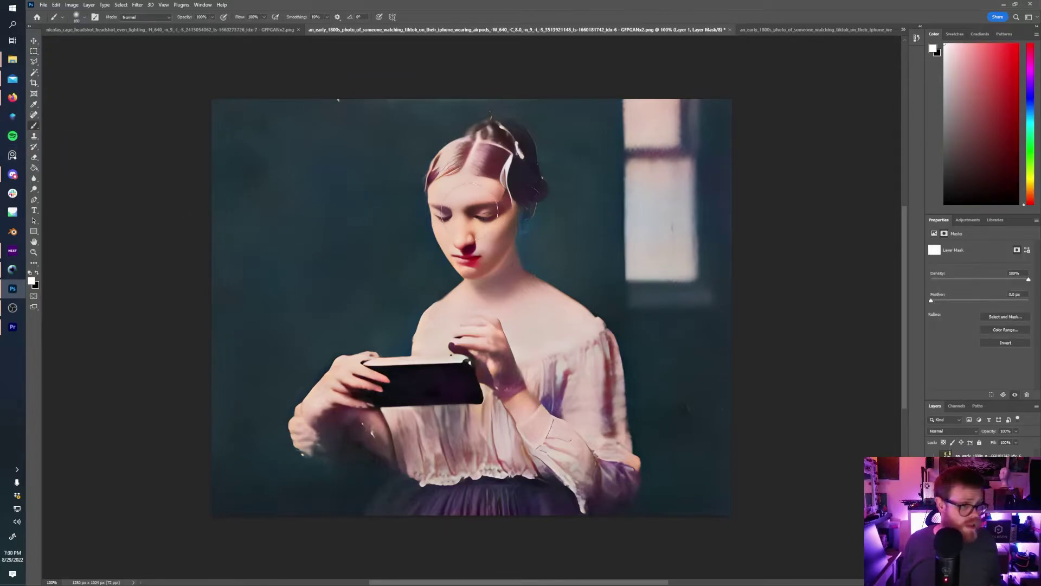
pyautogui.click(36, 272)
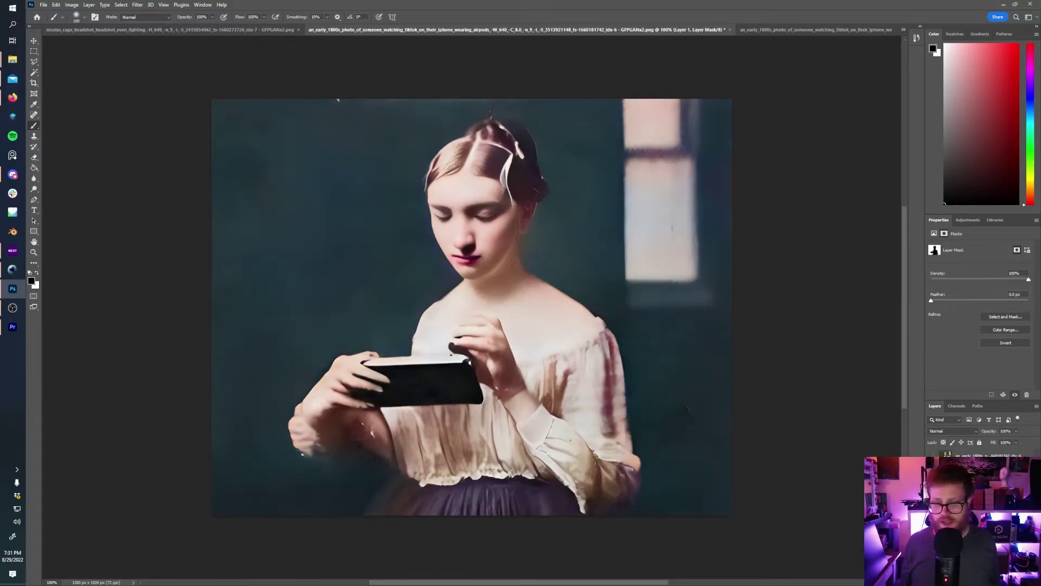
pyautogui.moveTo(12, 59)
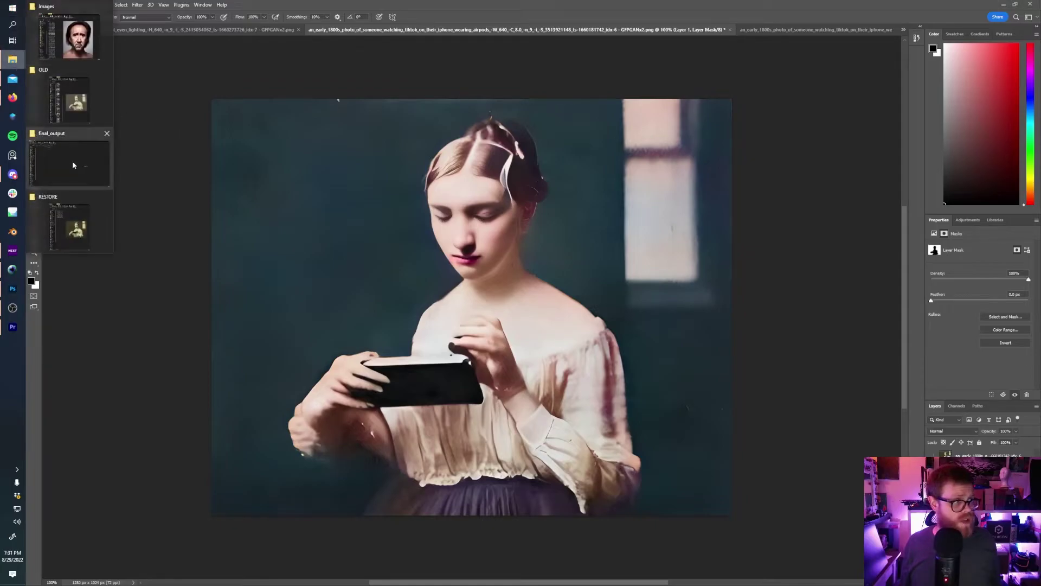
pyautogui.click(69, 100)
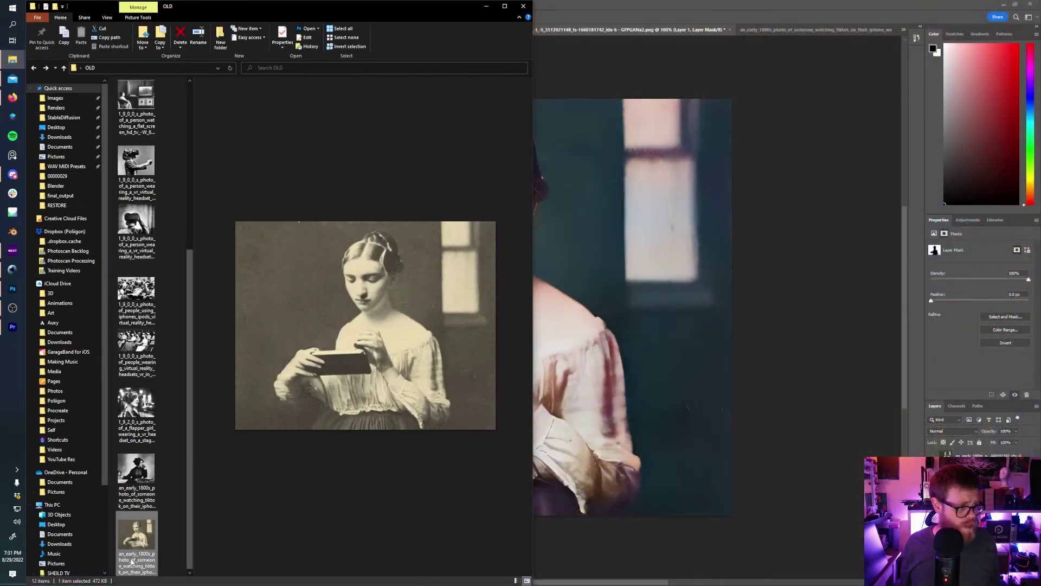
pyautogui.moveTo(131, 562); pyautogui.dragTo(646, 354)
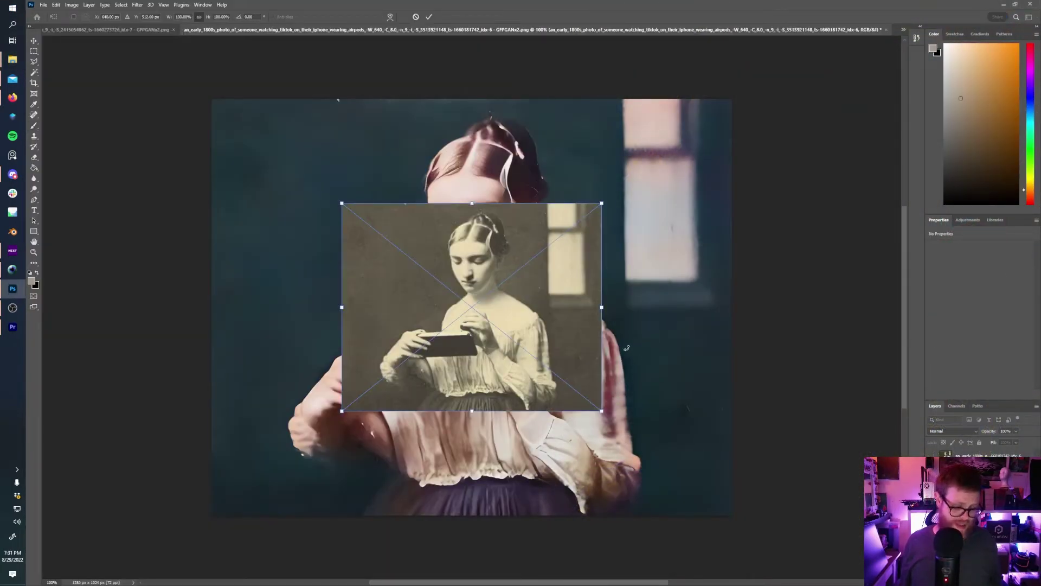
pyautogui.press('Return')
pyautogui.click(34, 41)
pyautogui.moveTo(454, 312); pyautogui.dragTo(574, 432)
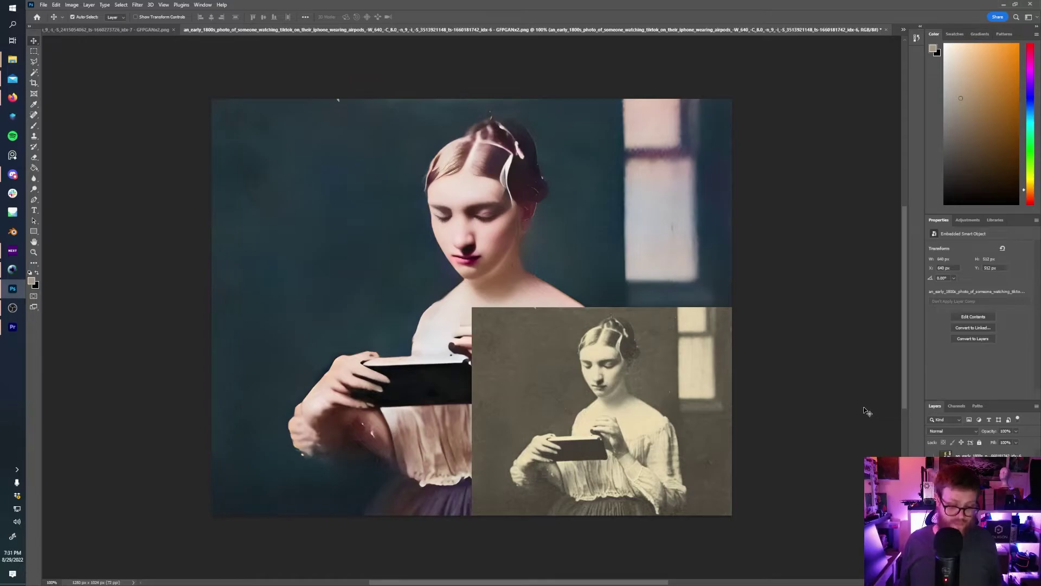
pyautogui.press('Delete')
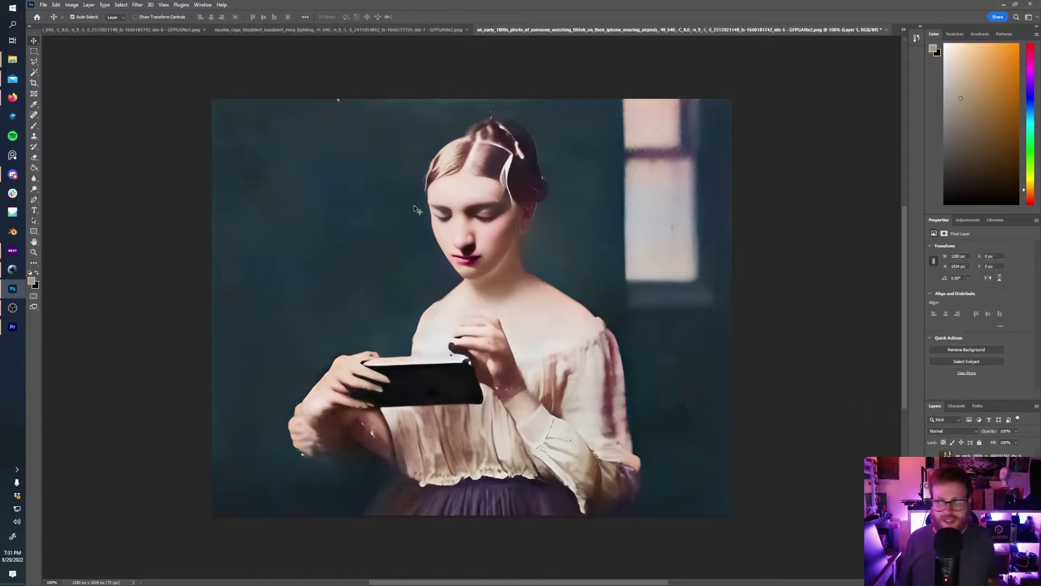
# - Load the early-1800s woman-with-phone photo into GFPGAN as a single image and start restoring it
pyautogui.click(1004, 5)
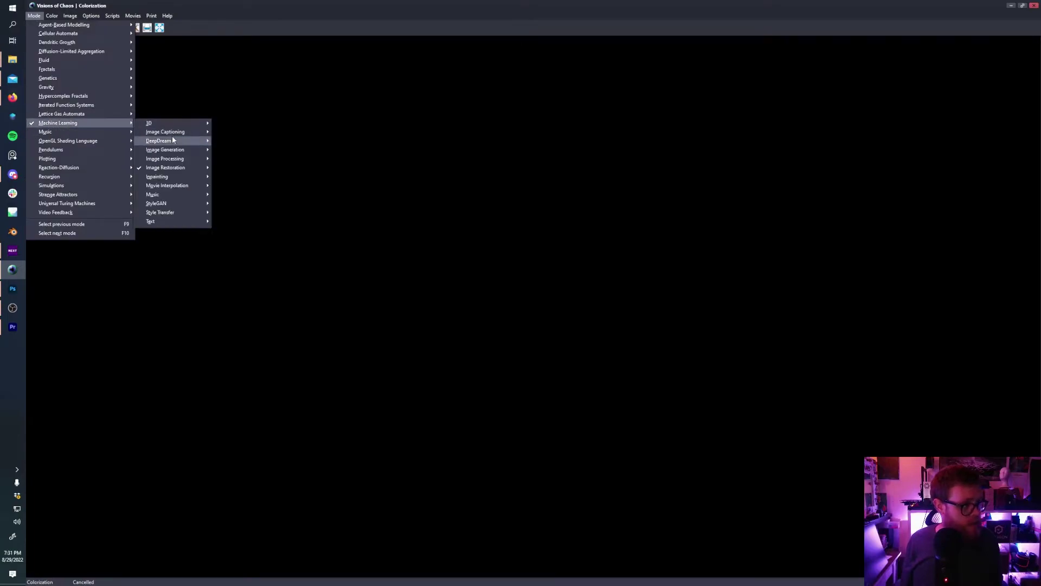
pyautogui.moveTo(171, 168)
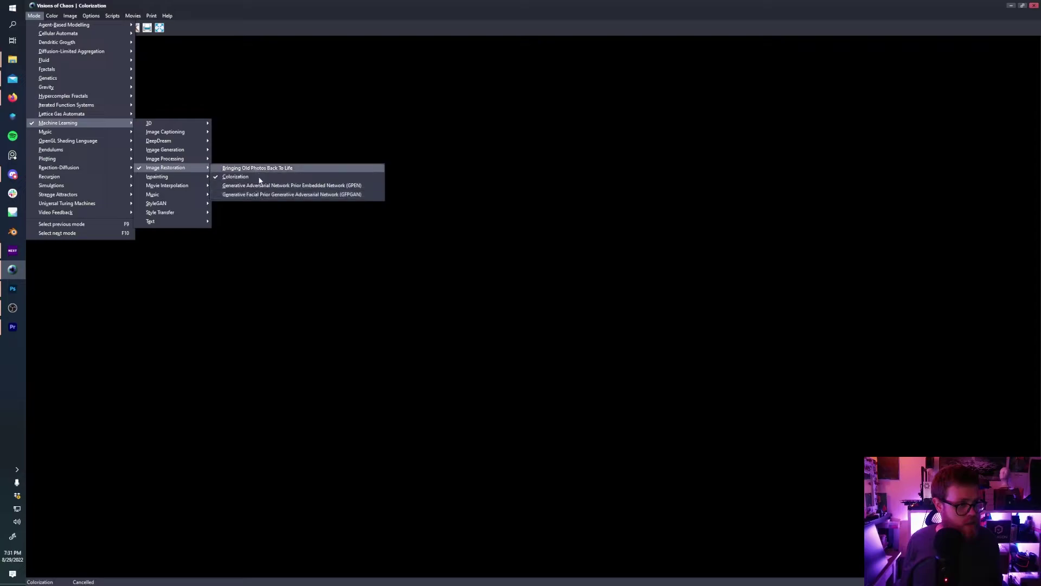
pyautogui.click(261, 195)
pyautogui.click(552, 219)
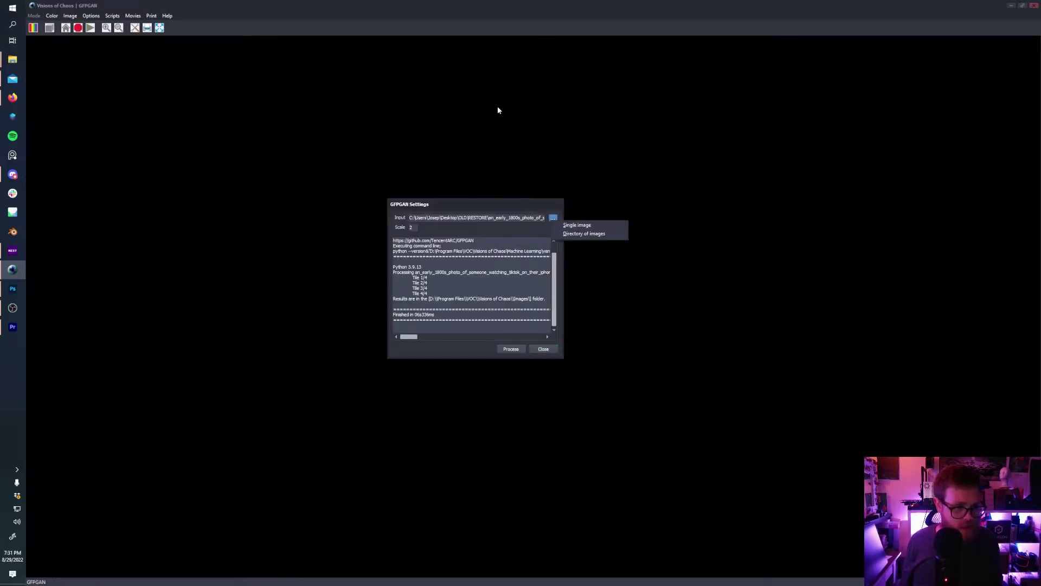
pyautogui.click(592, 225)
pyautogui.scroll(-5, 198, 347)
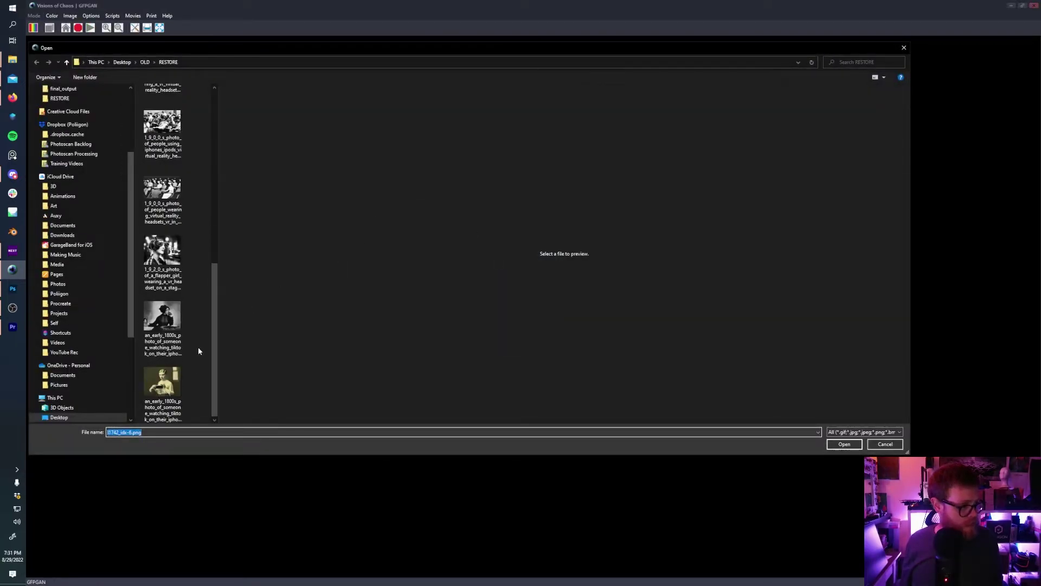
pyautogui.click(162, 320)
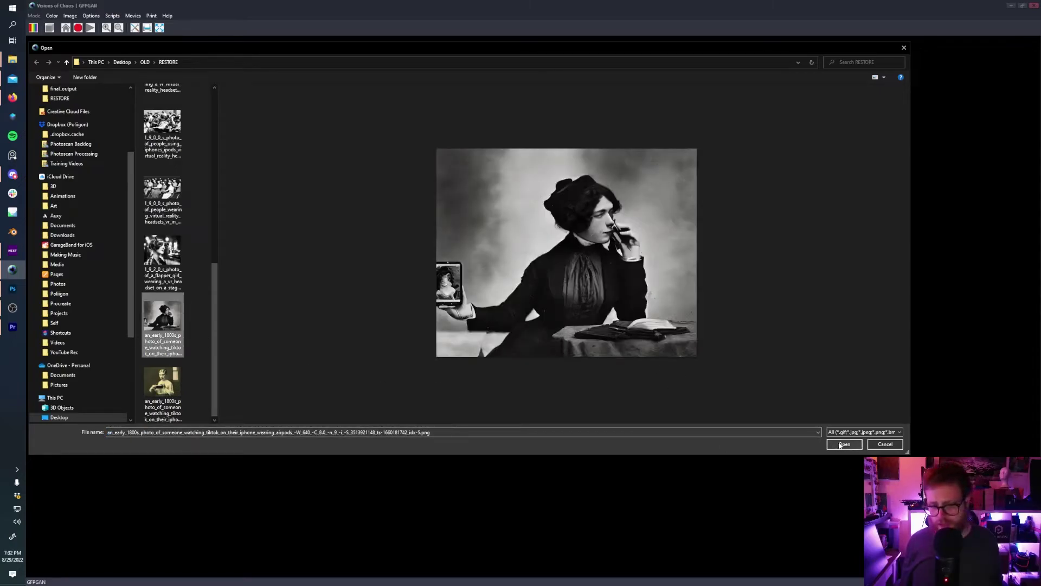
pyautogui.click(844, 443)
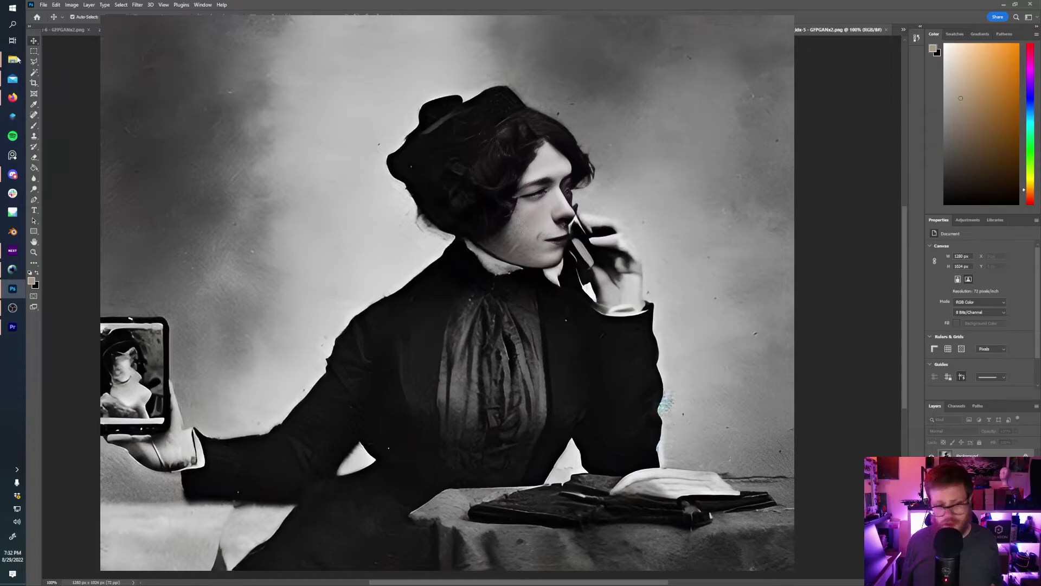
# - Drag the original photo from the OLD folder onto the restored image and move it bottom-right
pyautogui.moveTo(12, 59)
pyautogui.click(91, 206)
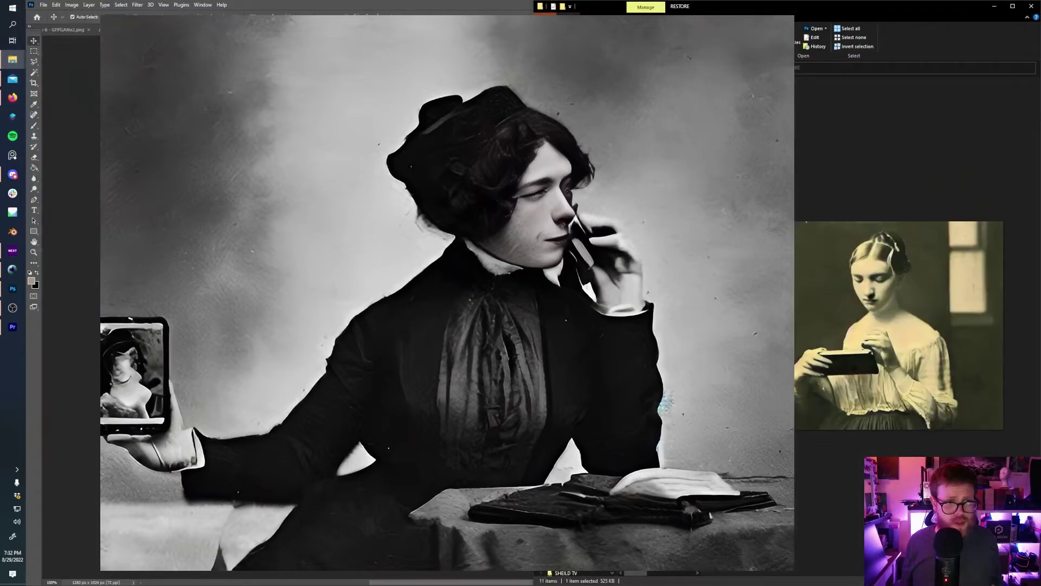
pyautogui.scroll(-5, 643, 326)
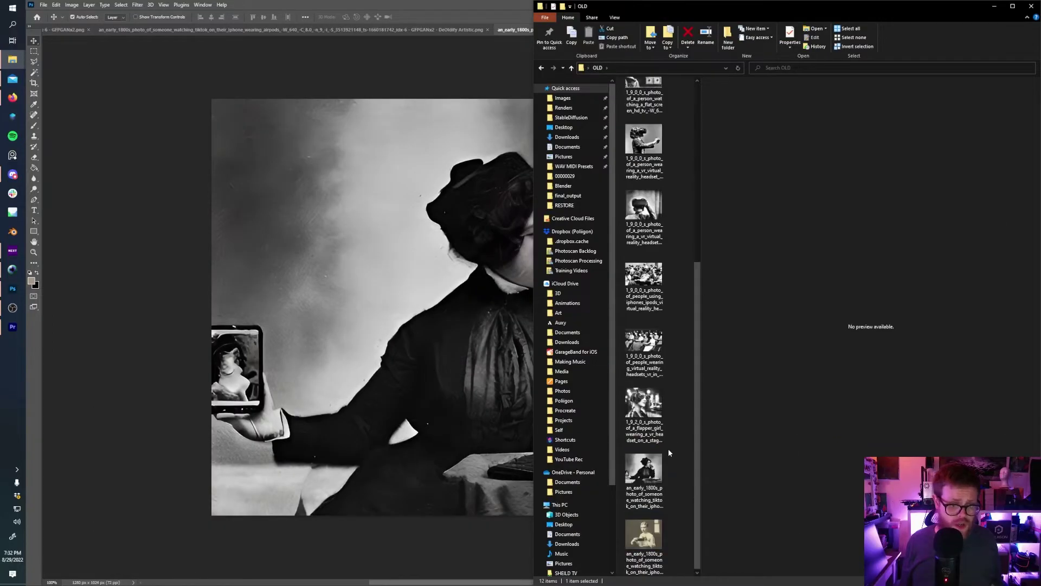
pyautogui.click(644, 472)
pyautogui.moveTo(644, 471); pyautogui.dragTo(416, 330)
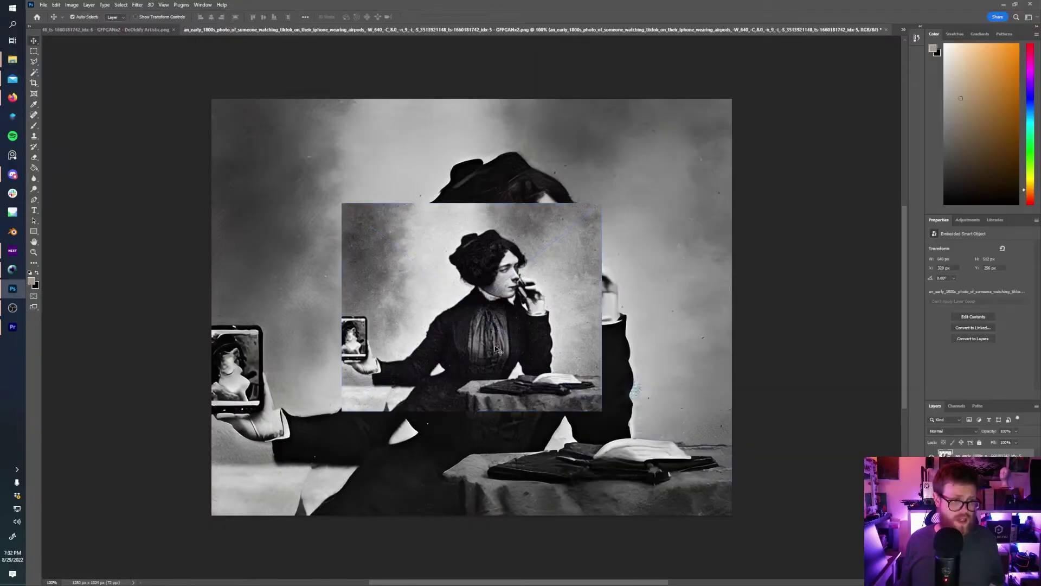
pyautogui.moveTo(535, 374); pyautogui.dragTo(655, 459)
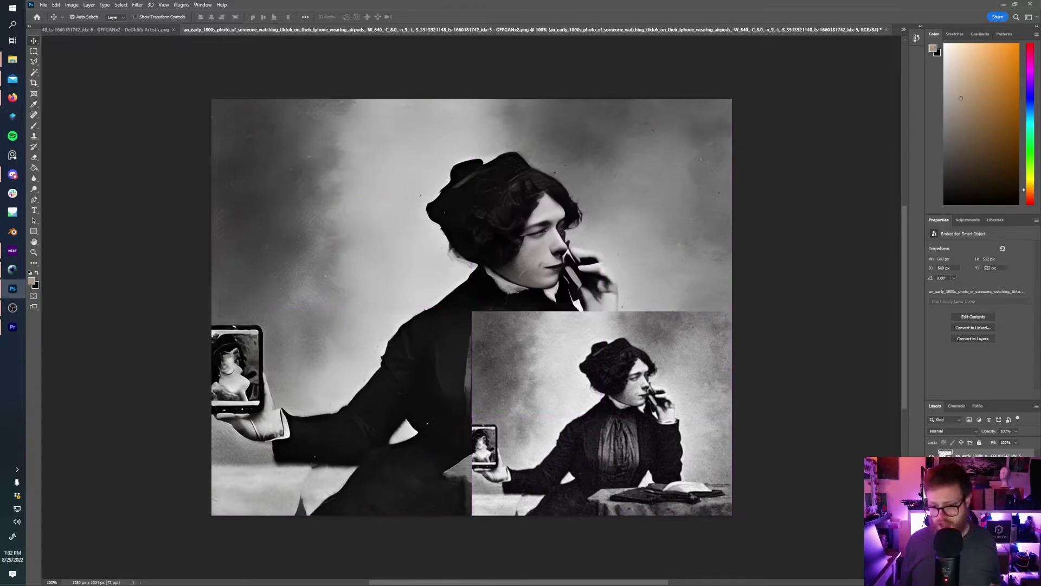
# - Delete the comparison inset and enable Smart Portrait in Neural Filters on Background copy
pyautogui.press('Delete')
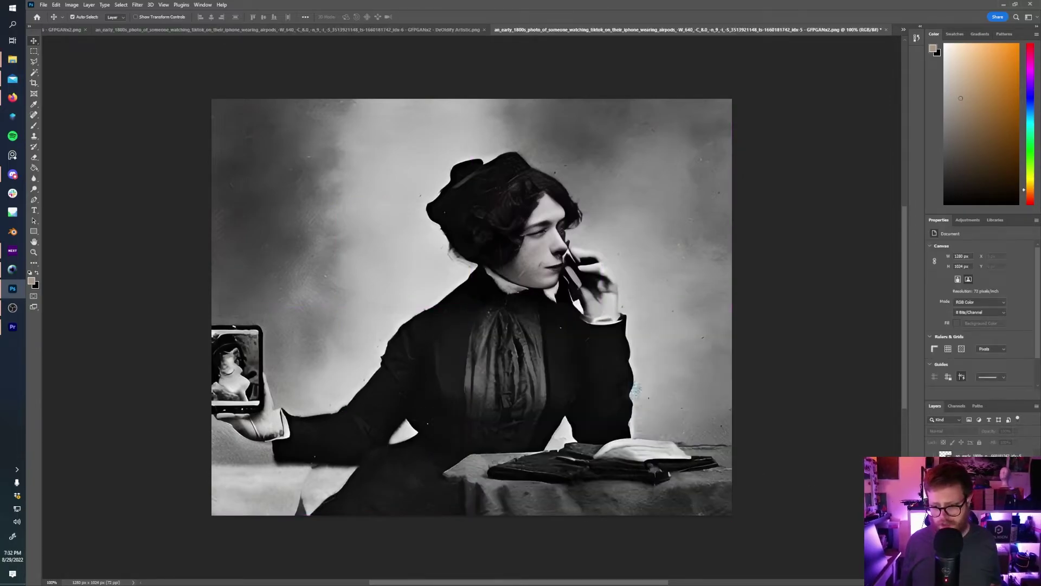
pyautogui.click(976, 456)
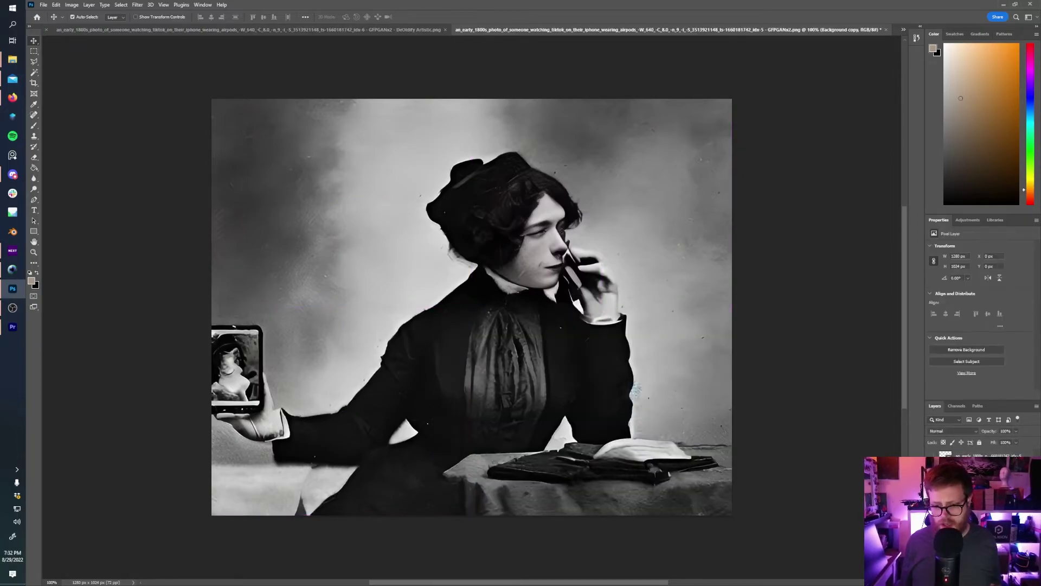
pyautogui.click(129, 6)
pyautogui.click(152, 35)
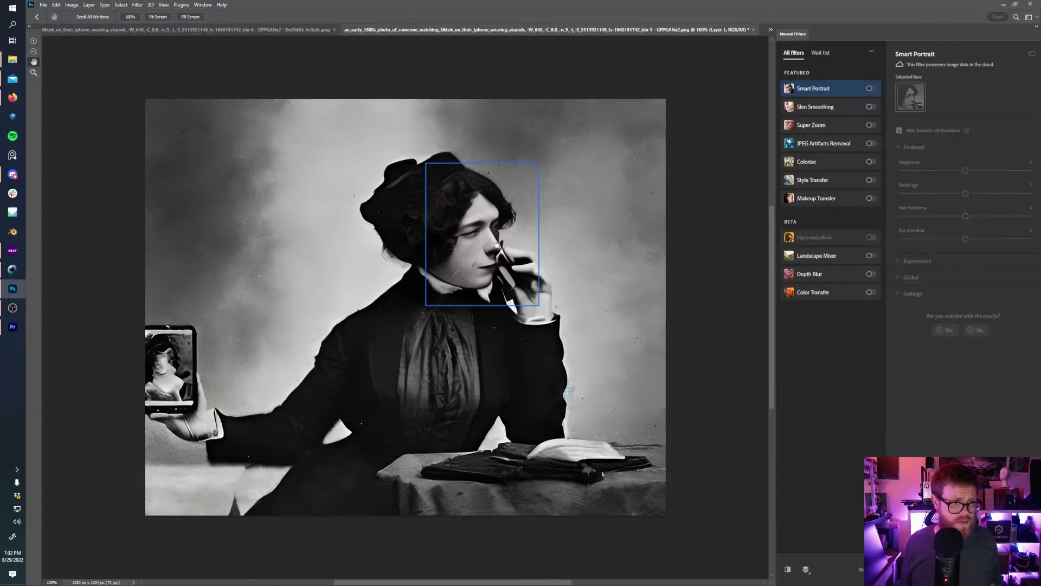
pyautogui.click(870, 89)
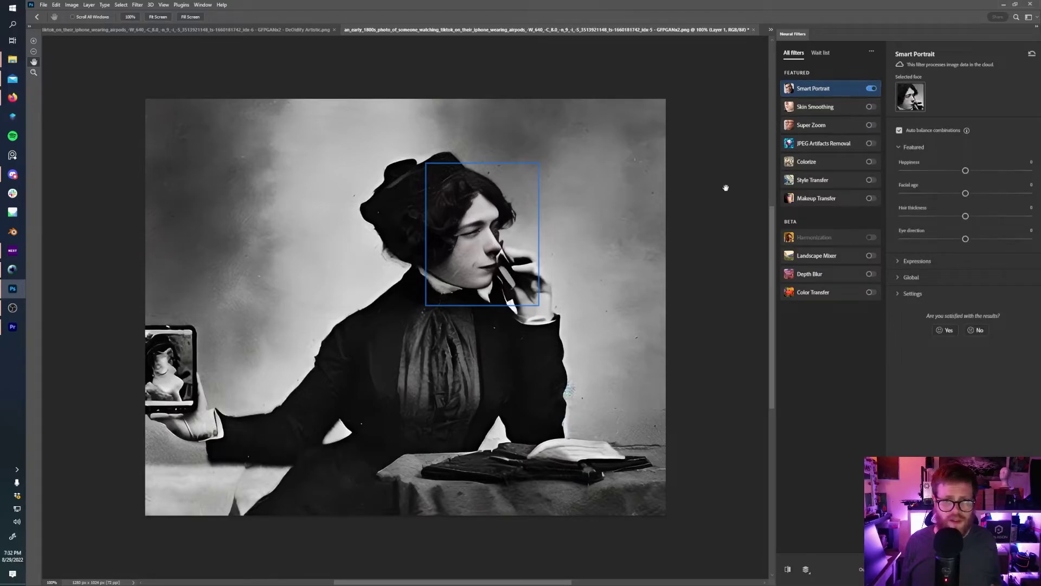
# - Try Happiness at +13, reset it to 0, and compare the face with Smart Portrait on and off
pyautogui.click(983, 170)
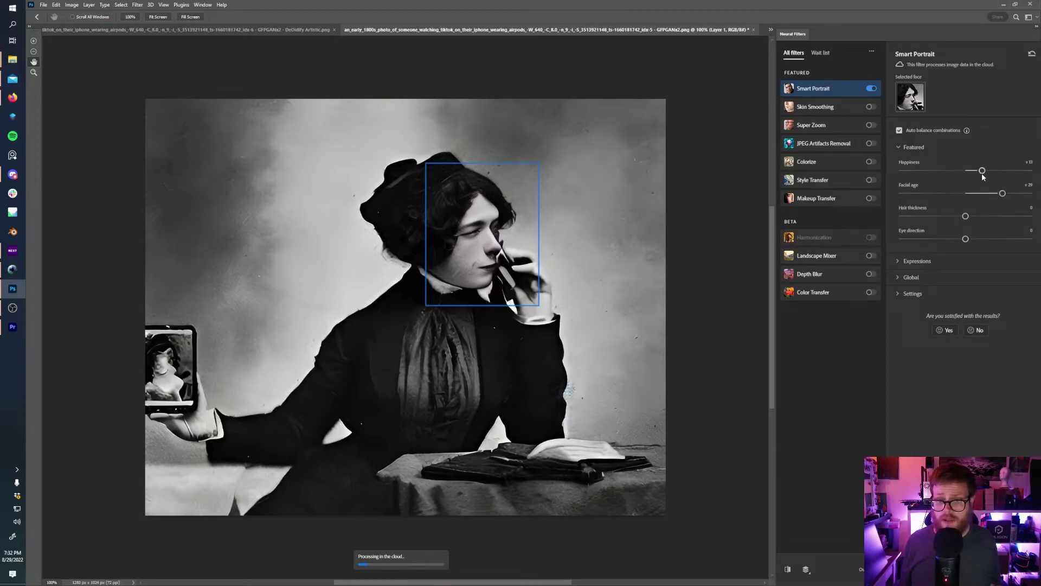
pyautogui.moveTo(982, 172); pyautogui.dragTo(966, 172)
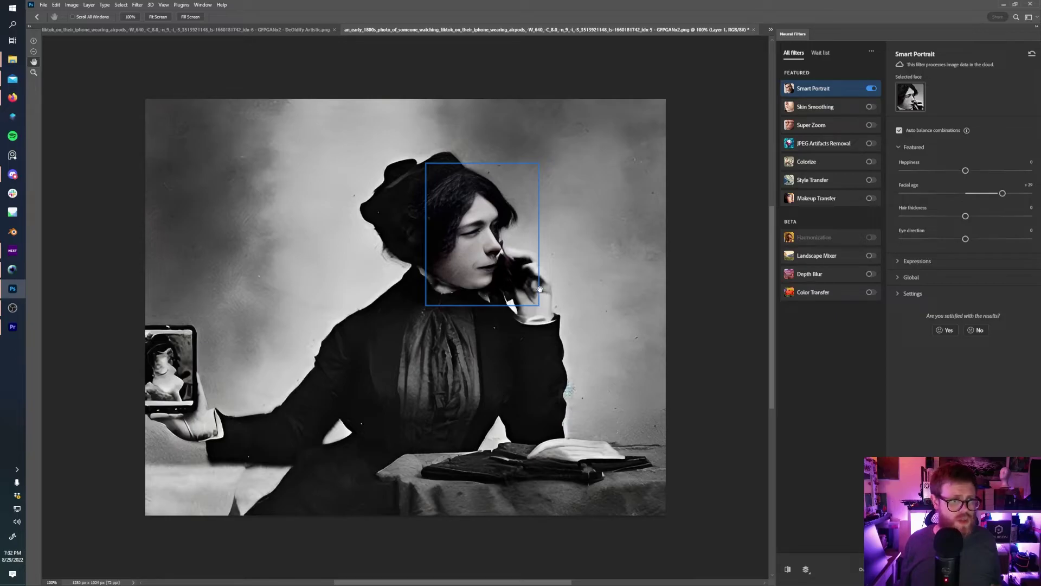
pyautogui.click(872, 89)
pyautogui.click(871, 89)
pyautogui.click(871, 89)
pyautogui.click(871, 89)
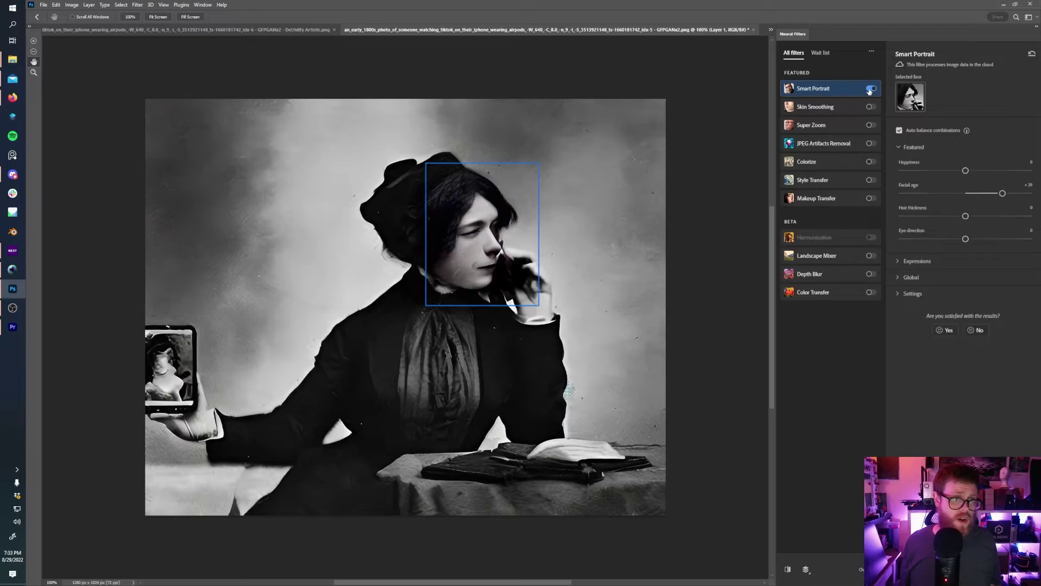
pyautogui.click(871, 89)
pyautogui.click(871, 89)
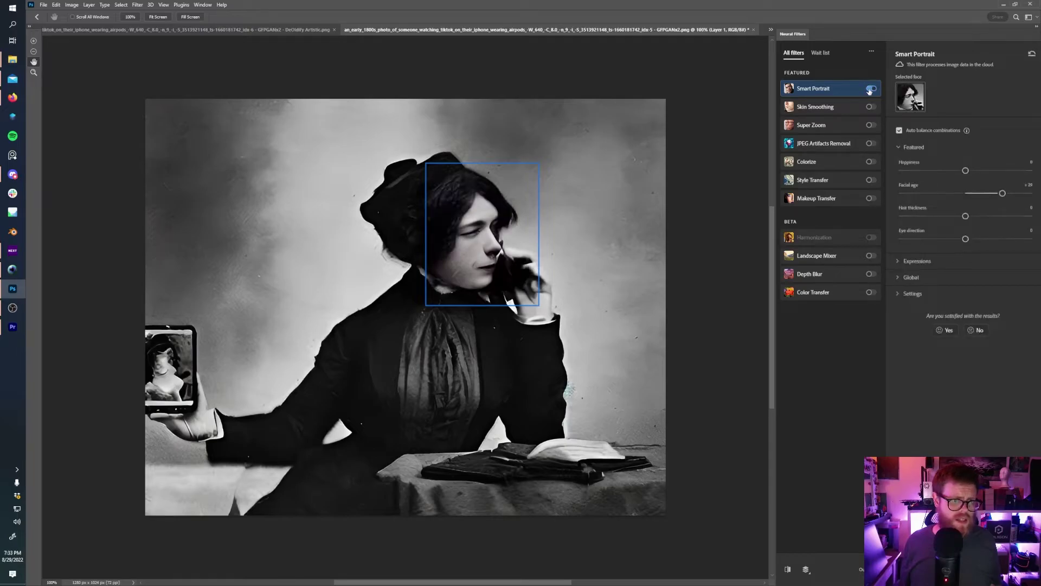
pyautogui.click(870, 88)
pyautogui.click(871, 88)
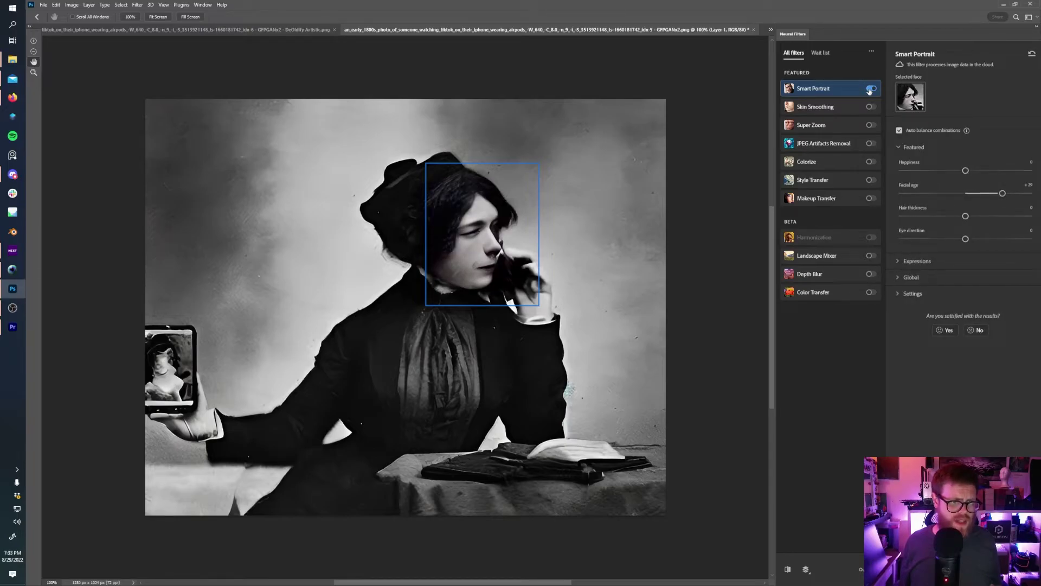
pyautogui.click(870, 89)
pyautogui.click(870, 89)
pyautogui.click(870, 89)
pyautogui.click(870, 89)
# - Lower Facial age to about +2 and Hair thickness to -32, comparing against the original
pyautogui.click(968, 193)
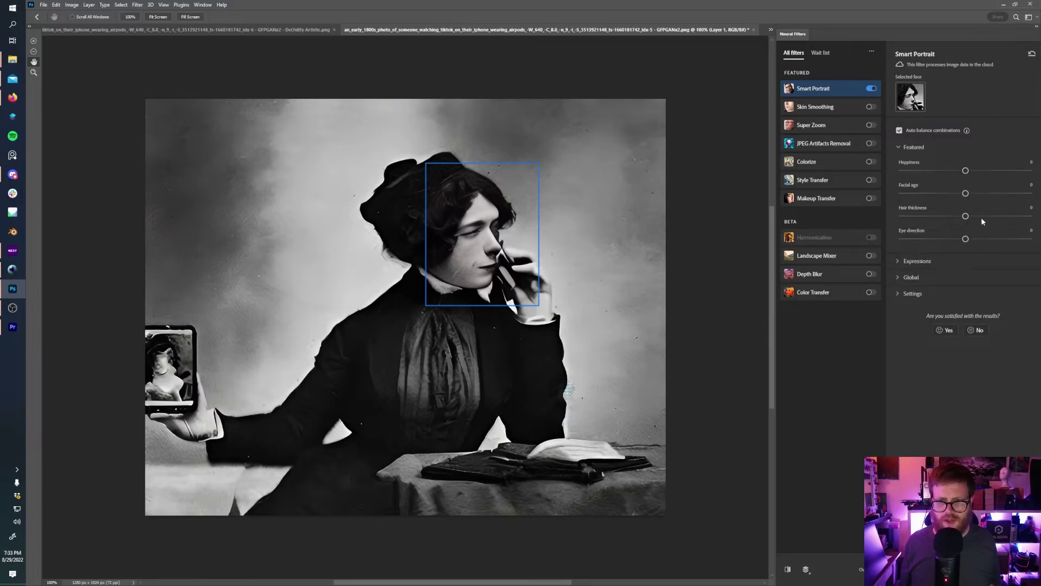
pyautogui.moveTo(982, 220); pyautogui.dragTo(912, 222)
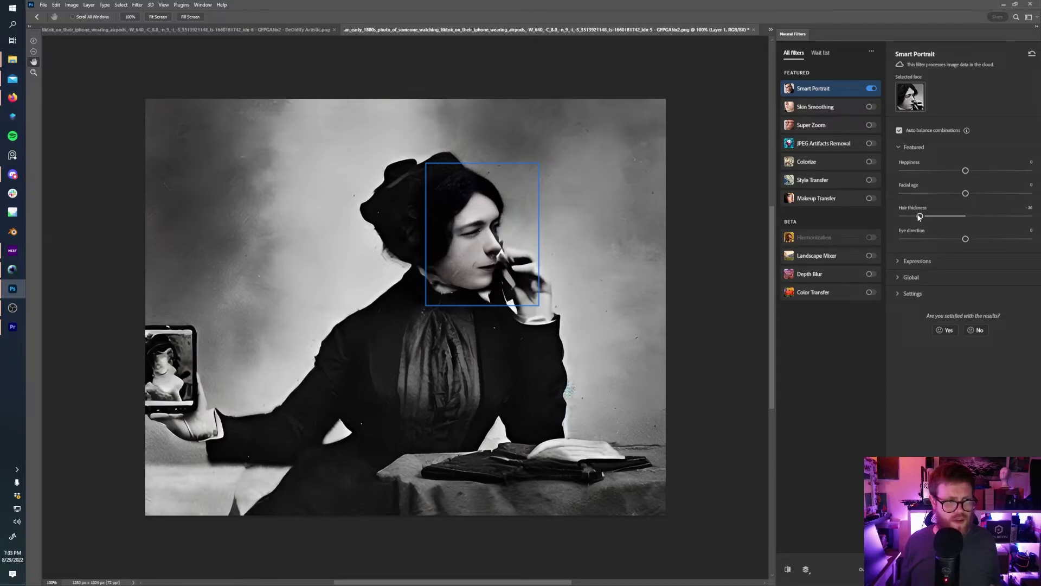
pyautogui.moveTo(920, 217); pyautogui.dragTo(927, 218)
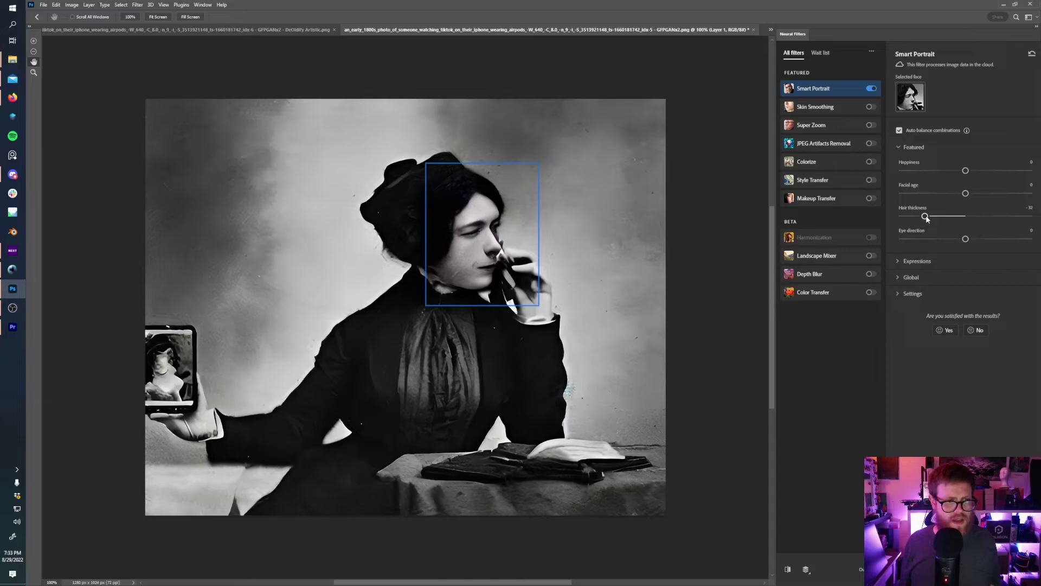
pyautogui.click(871, 89)
pyautogui.click(871, 89)
pyautogui.click(871, 89)
pyautogui.click(871, 90)
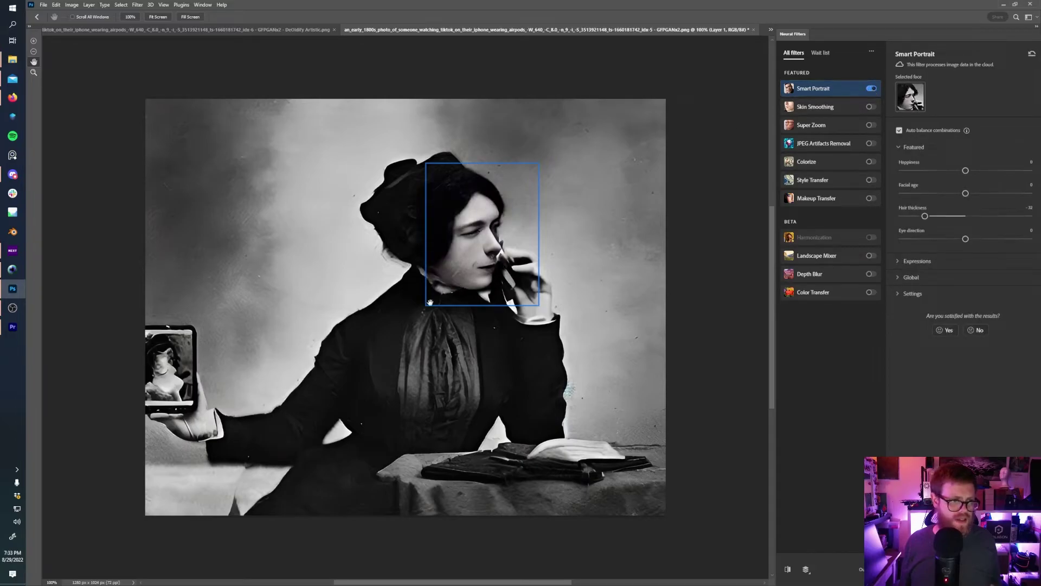
# - Try Surprise values from -32 to +33 under Expressions, then reset it to 0
pyautogui.click(927, 260)
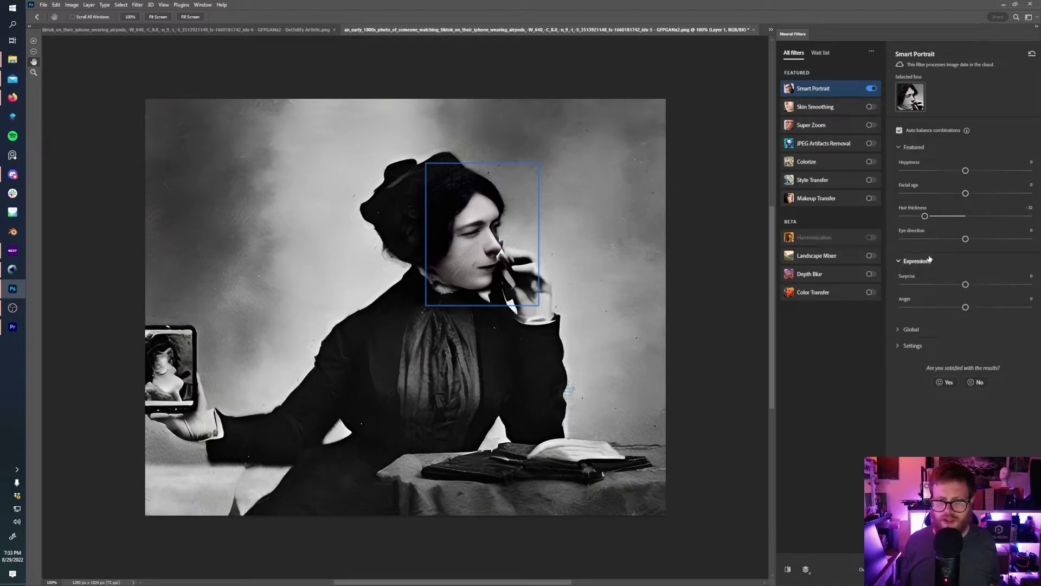
pyautogui.click(925, 284)
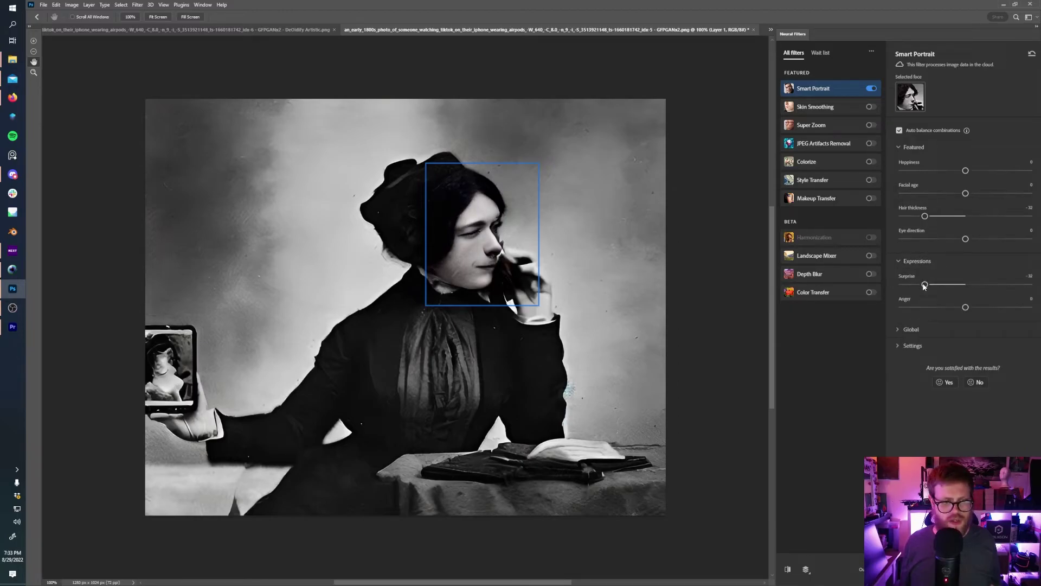
pyautogui.click(1005, 284)
pyautogui.click(963, 285)
pyautogui.click(966, 285)
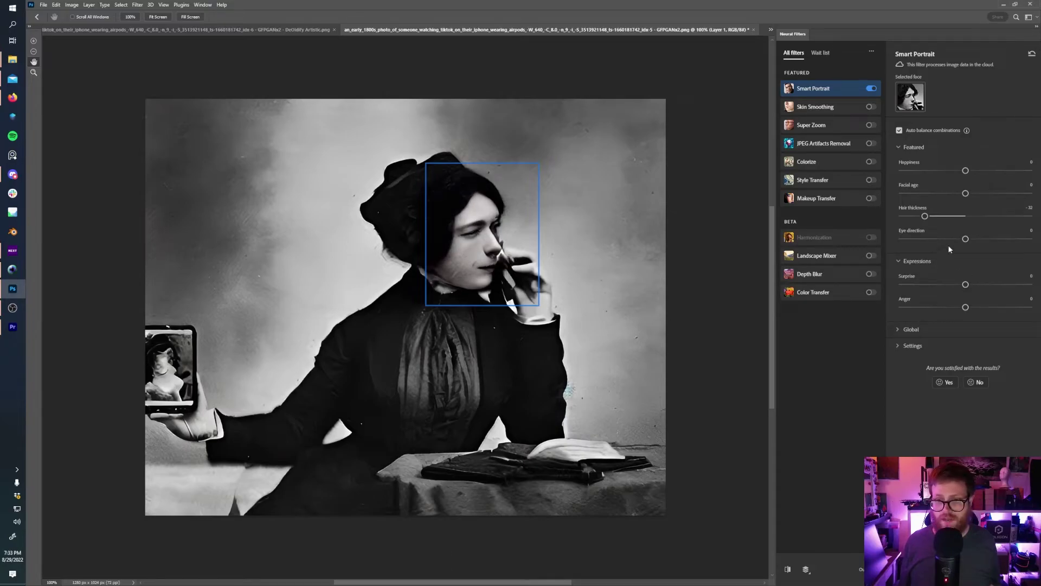
# - Enable JPEG Artifacts Removal and Colorize, output as a new layer, then switch to Visions of Chaos
pyautogui.click(870, 144)
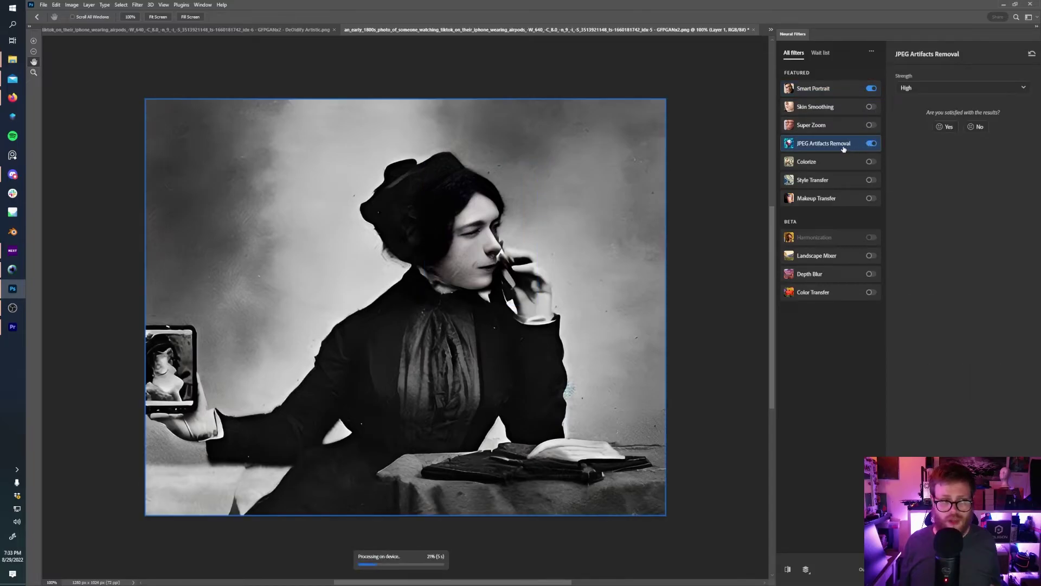
pyautogui.moveTo(830, 163)
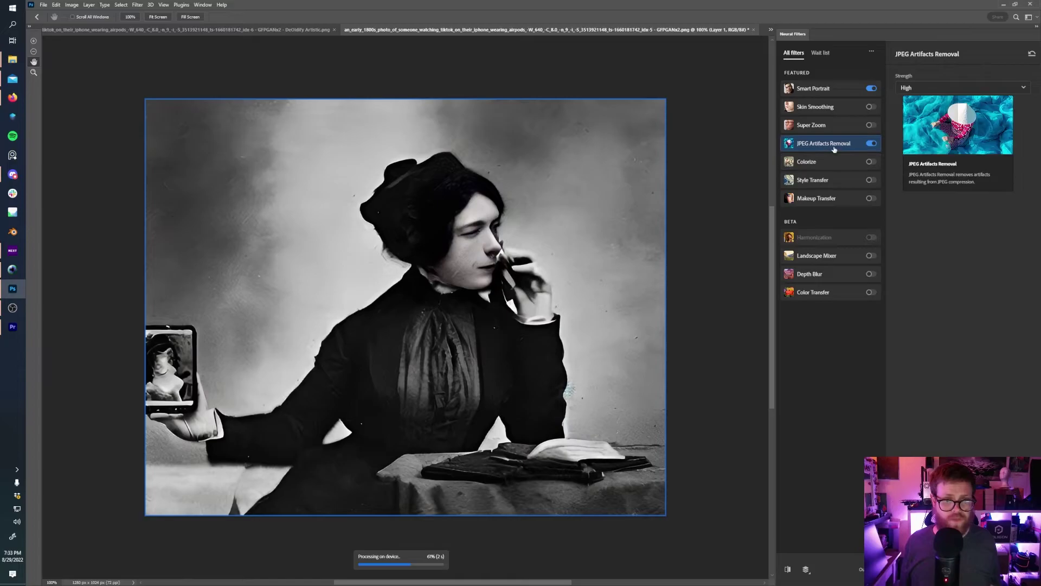
pyautogui.click(870, 162)
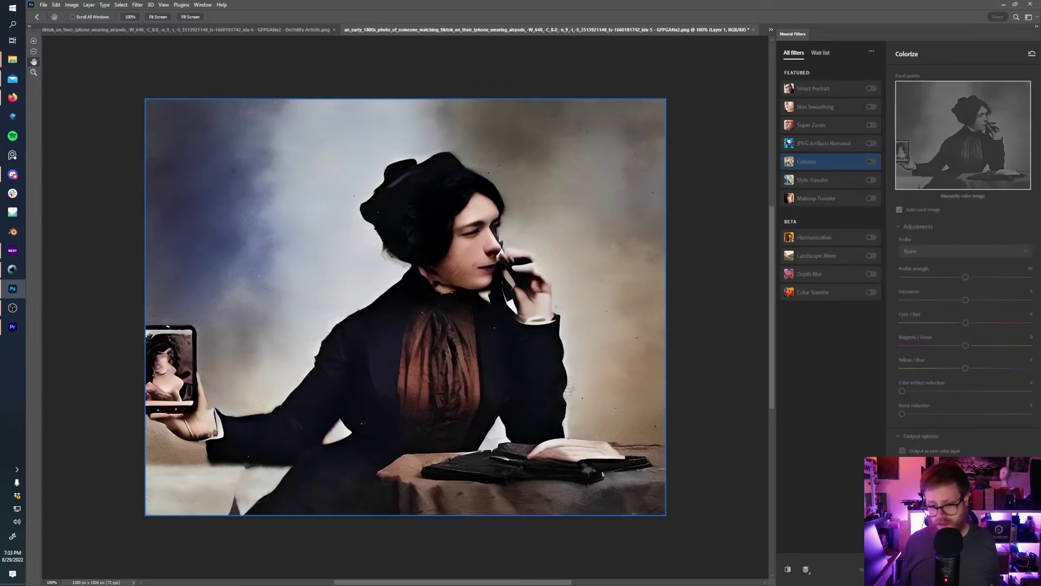
pyautogui.click(981, 569)
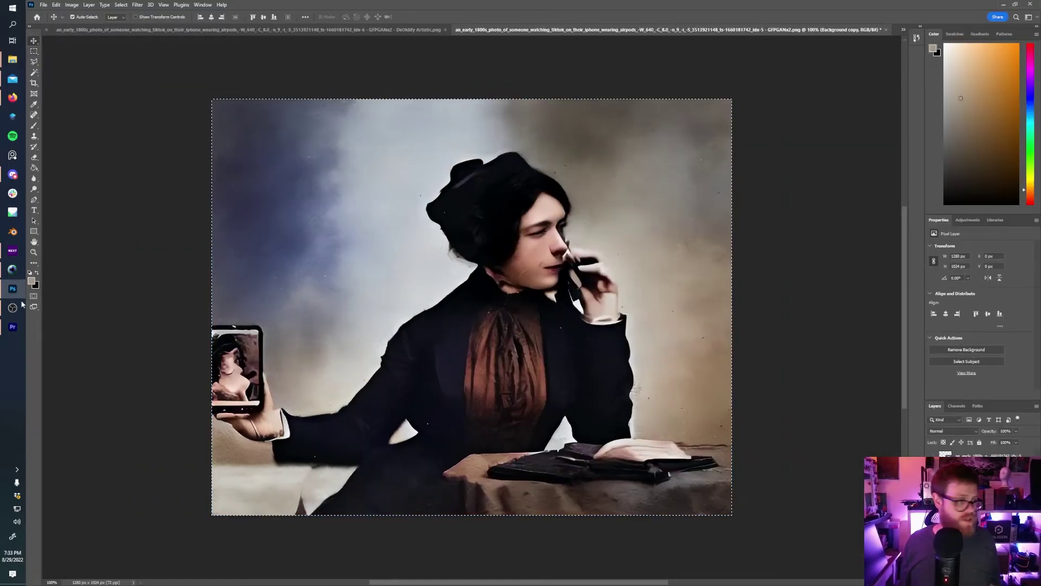
pyautogui.click(10, 273)
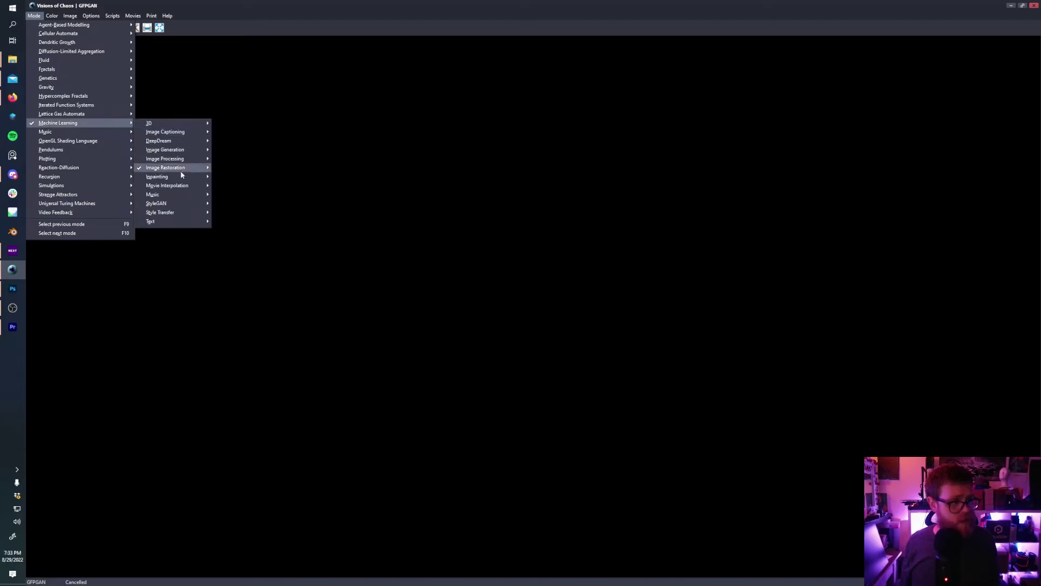
# - Open the Colorization settings and choose the restored portrait to colorize
pyautogui.moveTo(168, 168)
pyautogui.click(249, 178)
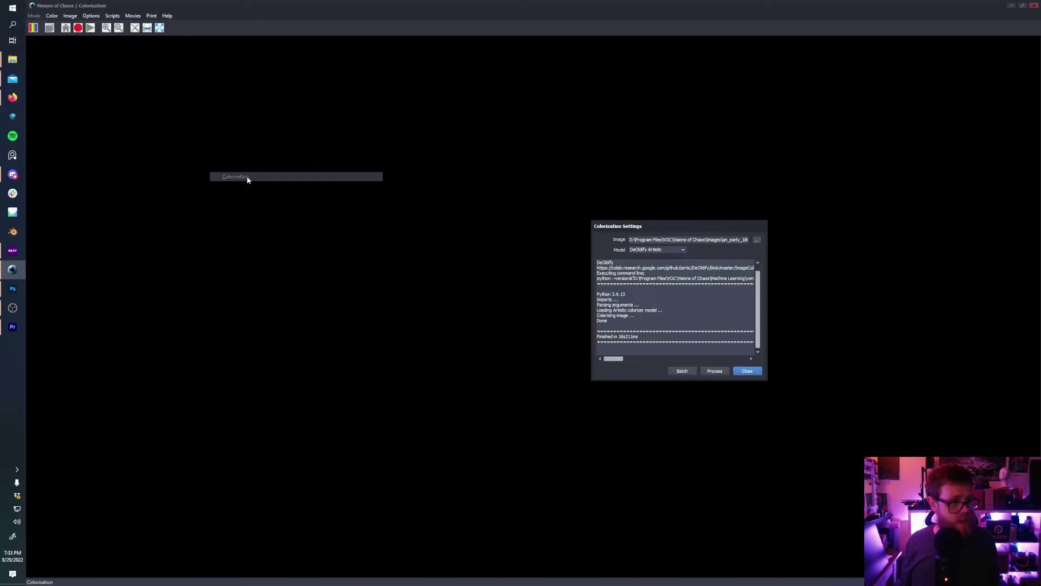
pyautogui.click(759, 239)
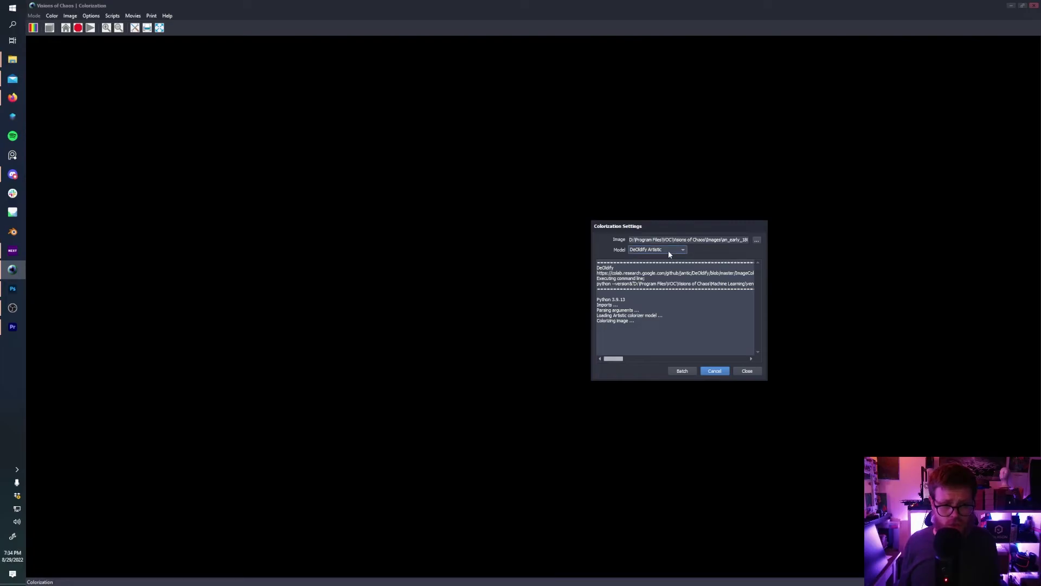
# - Review the colorization model list, keep DeOldify Artistic, and close the settings
pyautogui.click(668, 248)
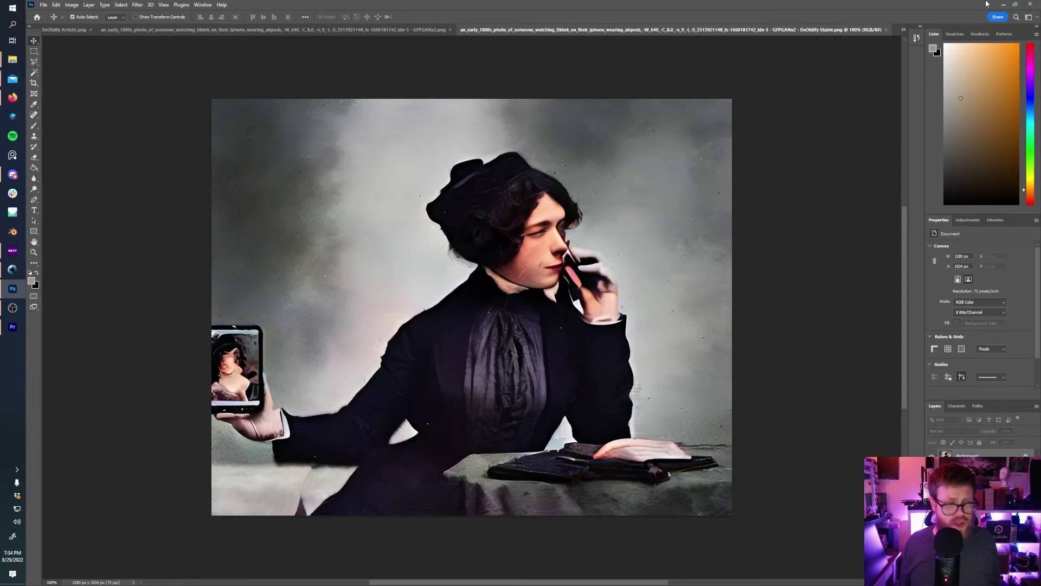
pyautogui.click(1003, 4)
pyautogui.click(670, 249)
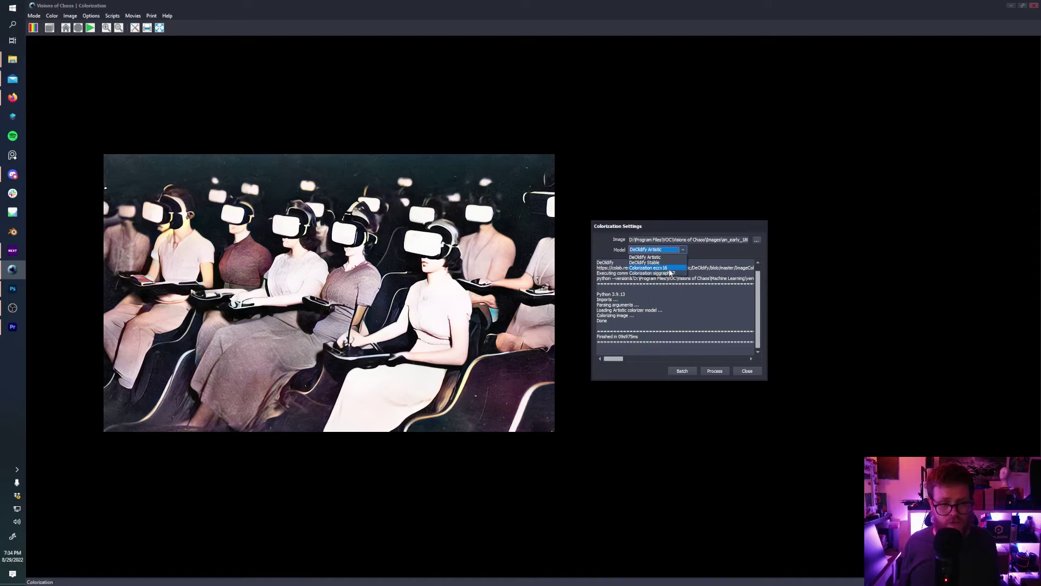
pyautogui.click(703, 256)
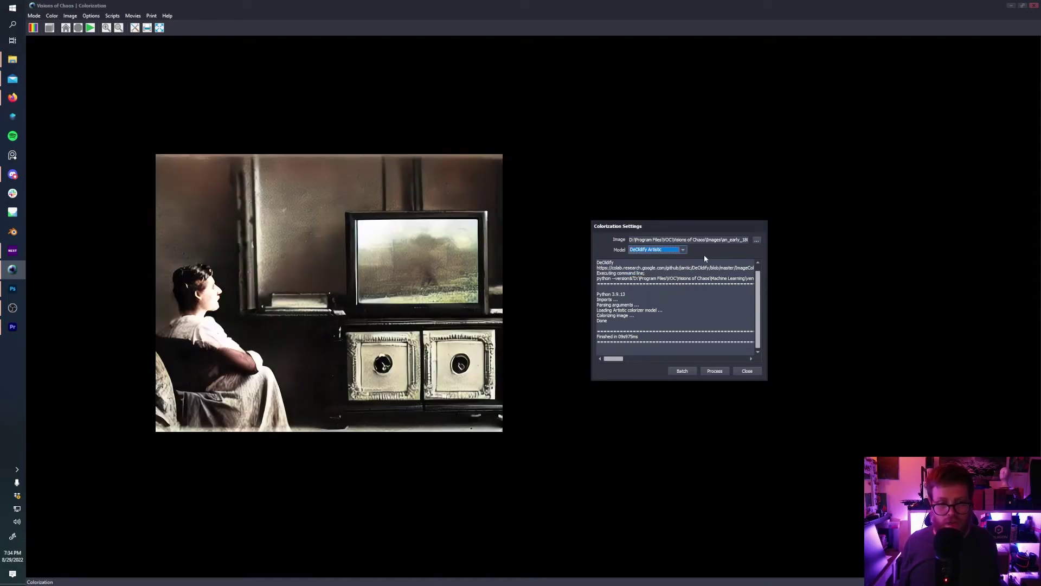
pyautogui.click(659, 249)
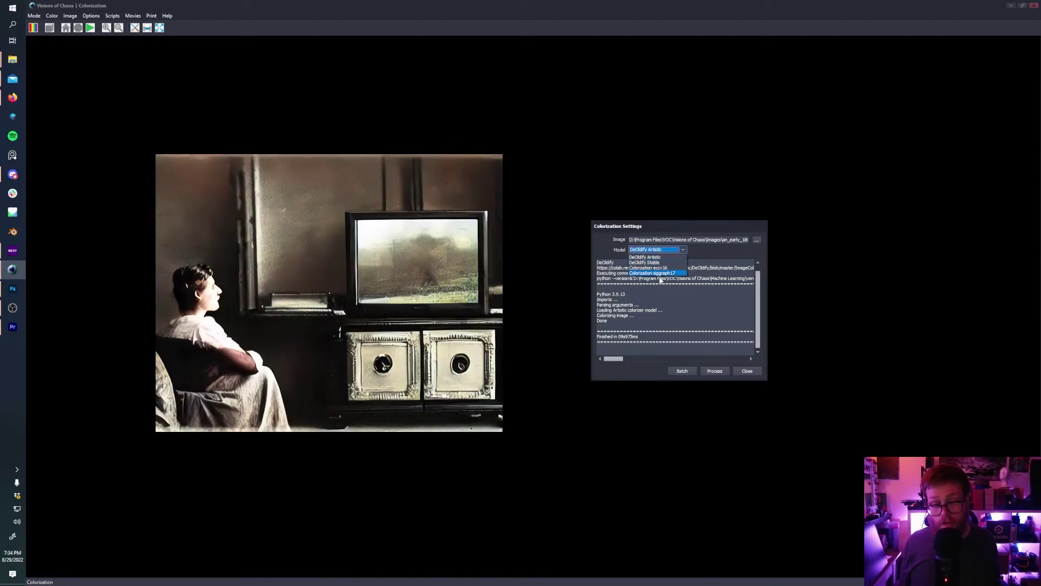
pyautogui.click(700, 256)
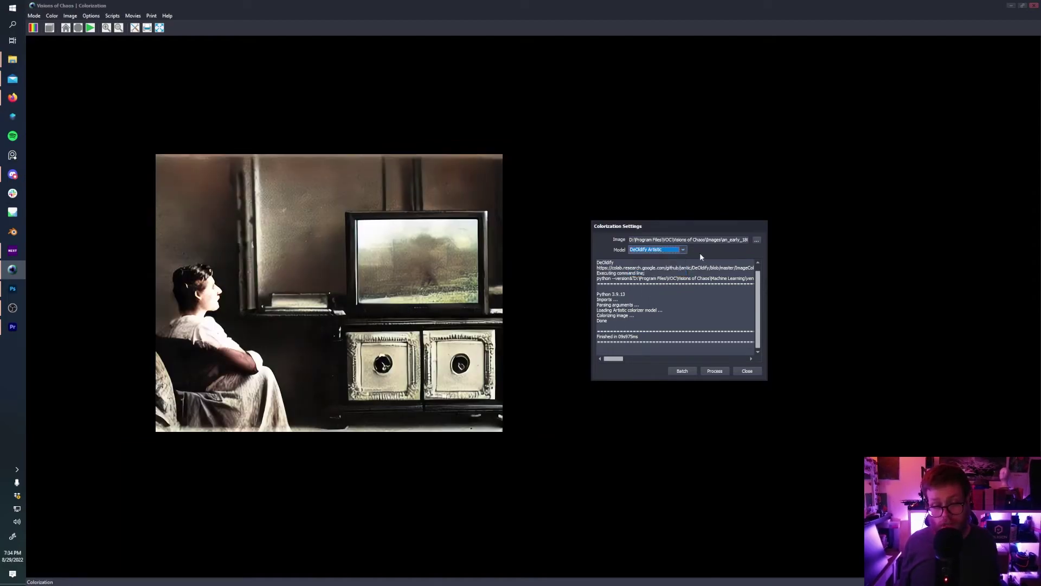
pyautogui.click(747, 372)
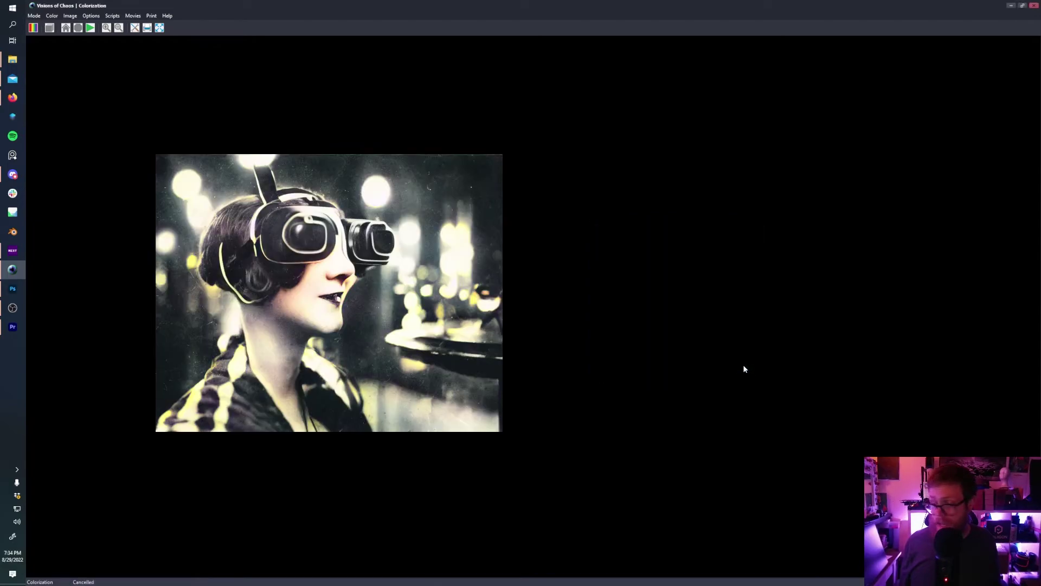
# - Minimize Visions of Chaos, glance at Premiere Pro, then return to Visions of Chaos's mode menu
pyautogui.click(1011, 6)
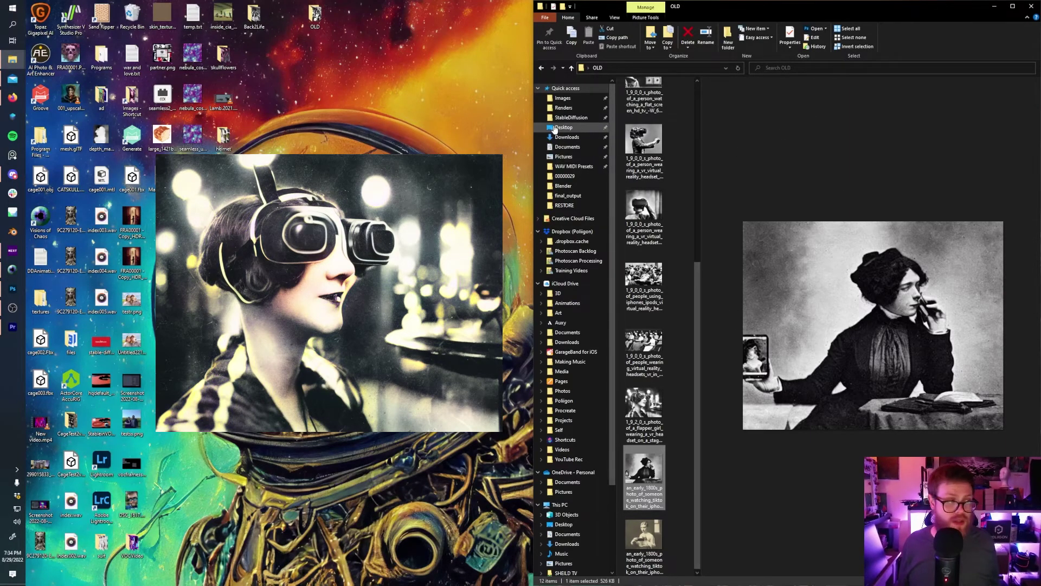
pyautogui.moveTo(17, 332)
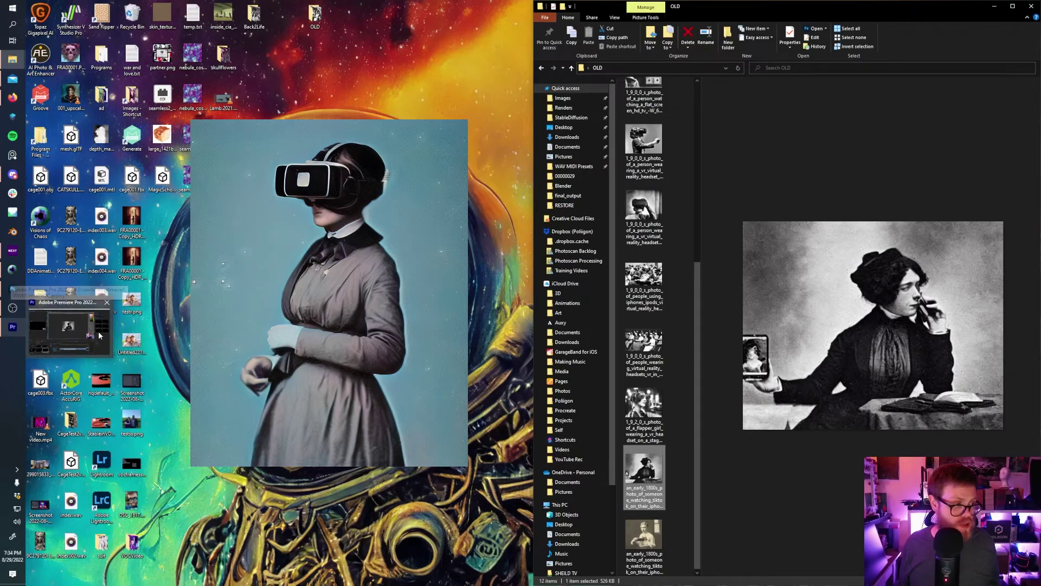
pyautogui.click(45, 328)
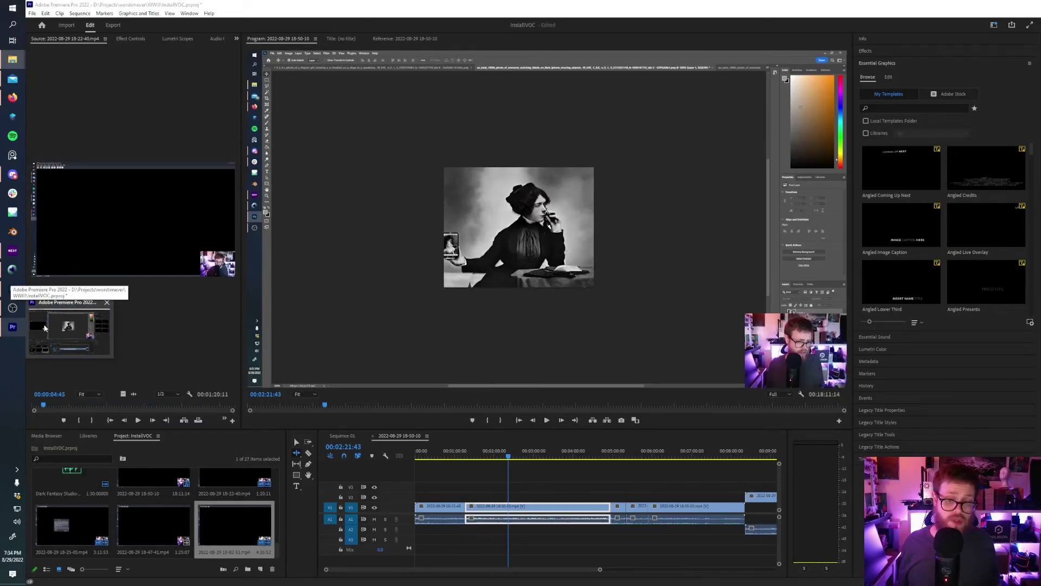
pyautogui.click(45, 328)
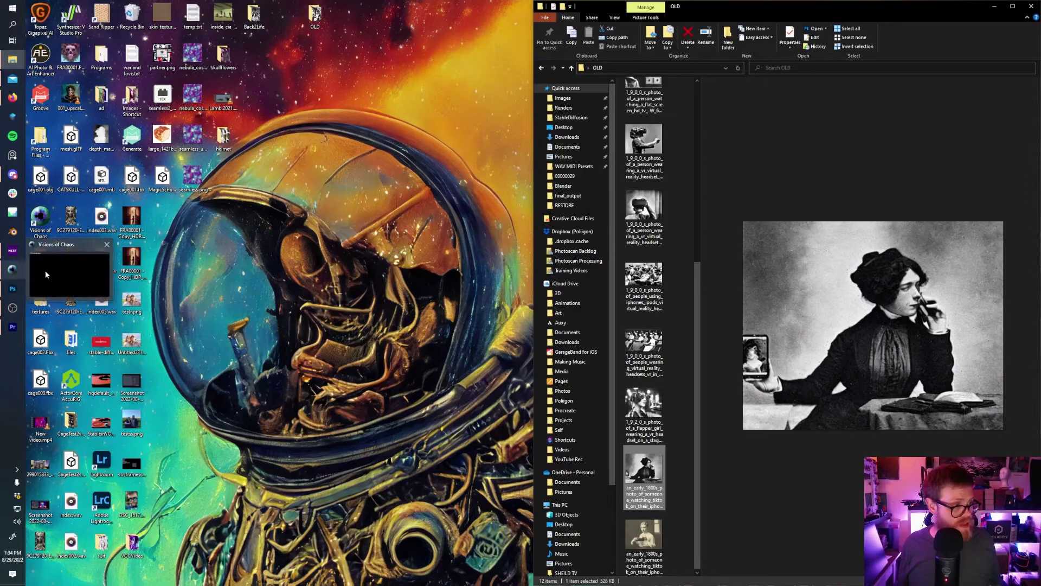
pyautogui.click(14, 272)
pyautogui.click(32, 16)
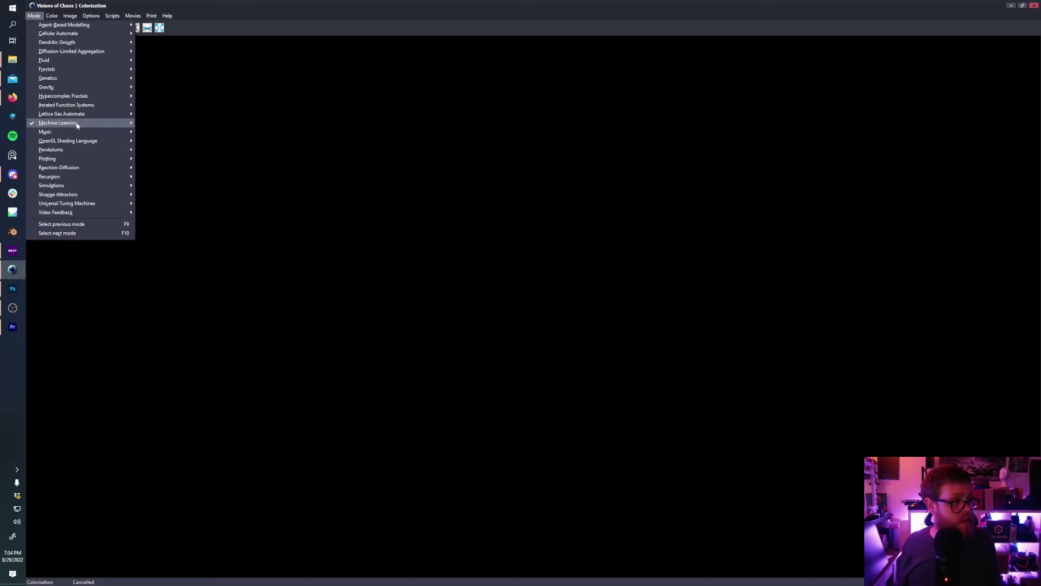
pyautogui.moveTo(98, 123)
pyautogui.moveTo(184, 168)
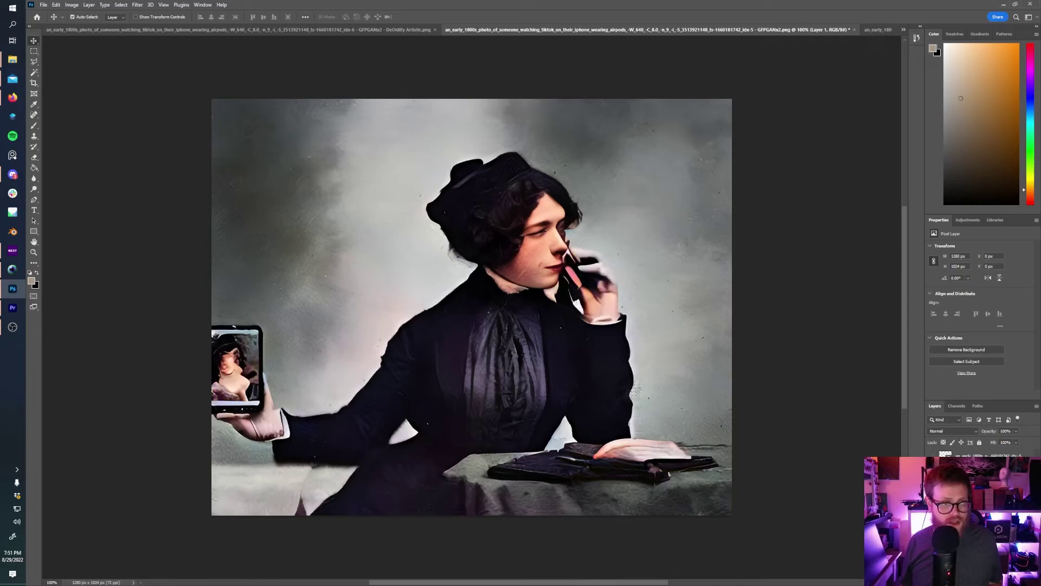
# - Toggle the top layer repeatedly to compare the cooler DeOldify and warmer Neural Filters colorizations
pyautogui.hotkey('ctrl', ',')
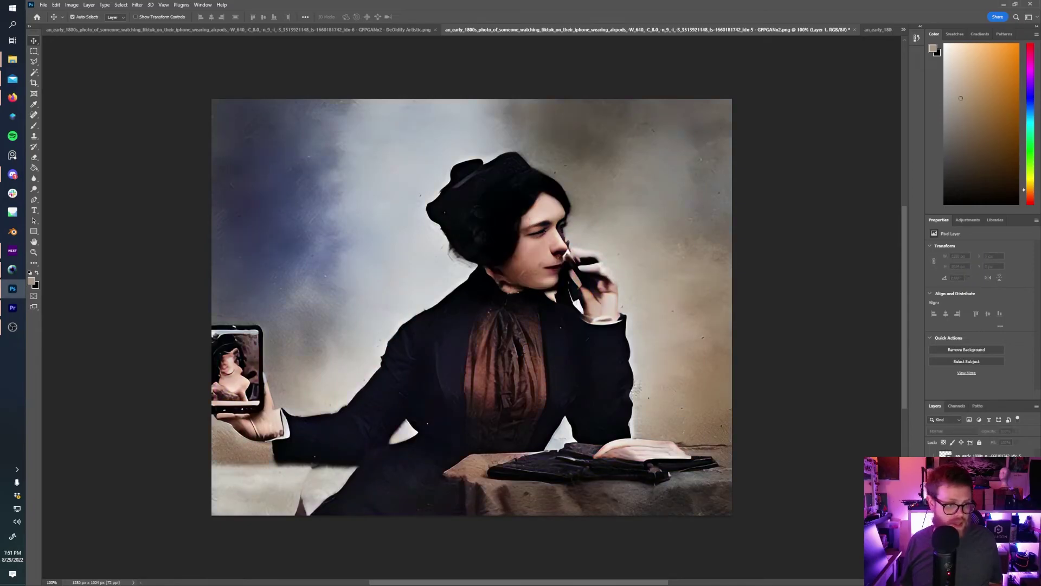
pyautogui.hotkey('ctrl', ',')
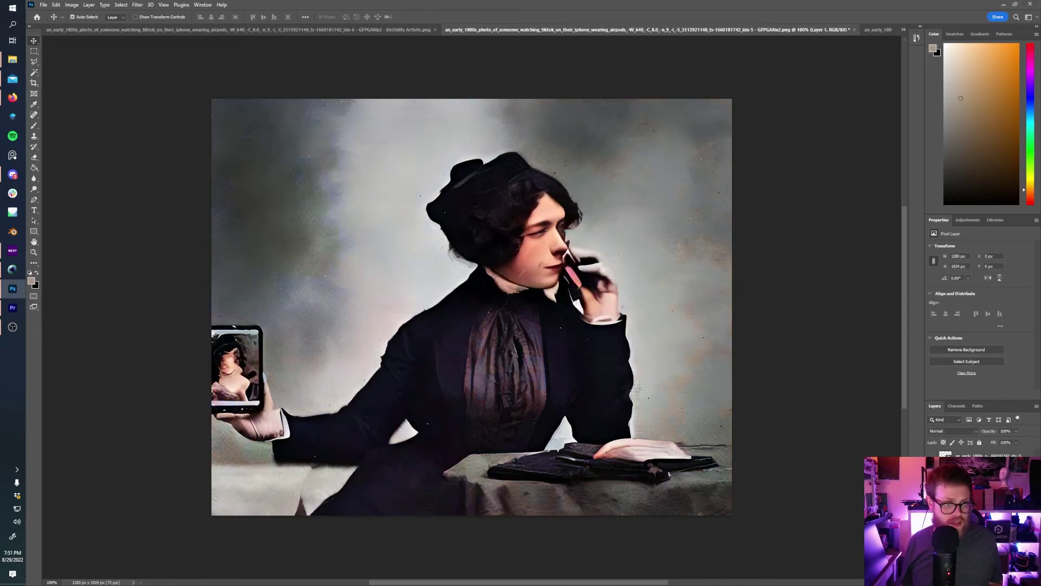
pyautogui.hotkey('ctrl', ',')
pyautogui.hotkey('ctrl', ',')
pyautogui.hotkey('ctrl', ',')
pyautogui.hotkey('ctrl', ',')
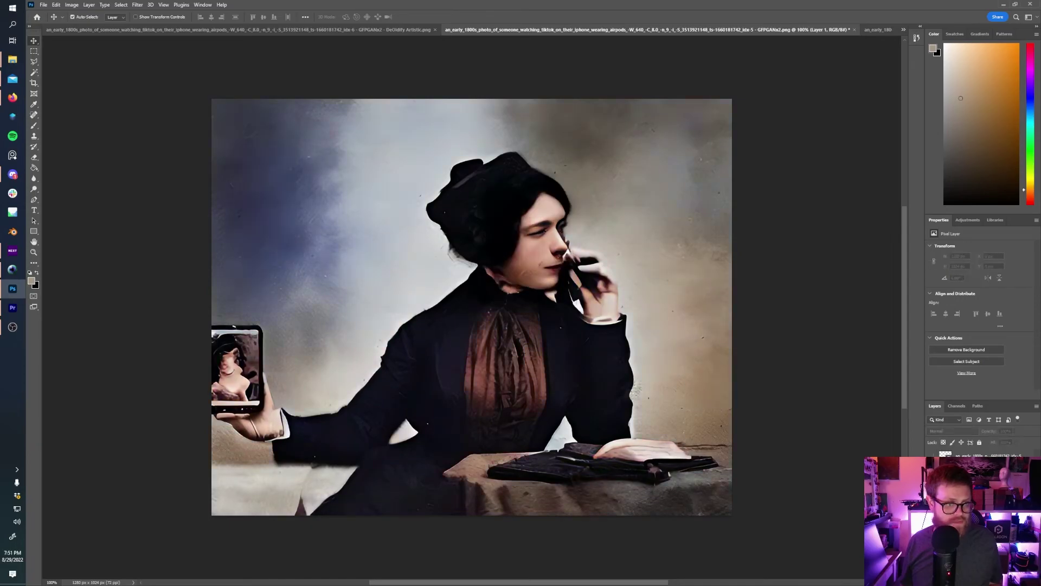
pyautogui.hotkey('ctrl', ',')
pyautogui.hotkey('ctrl', ',')
pyautogui.hotkey('ctrl', ',')
pyautogui.hotkey('ctrl', ',')
pyautogui.hotkey('ctrl', ',')
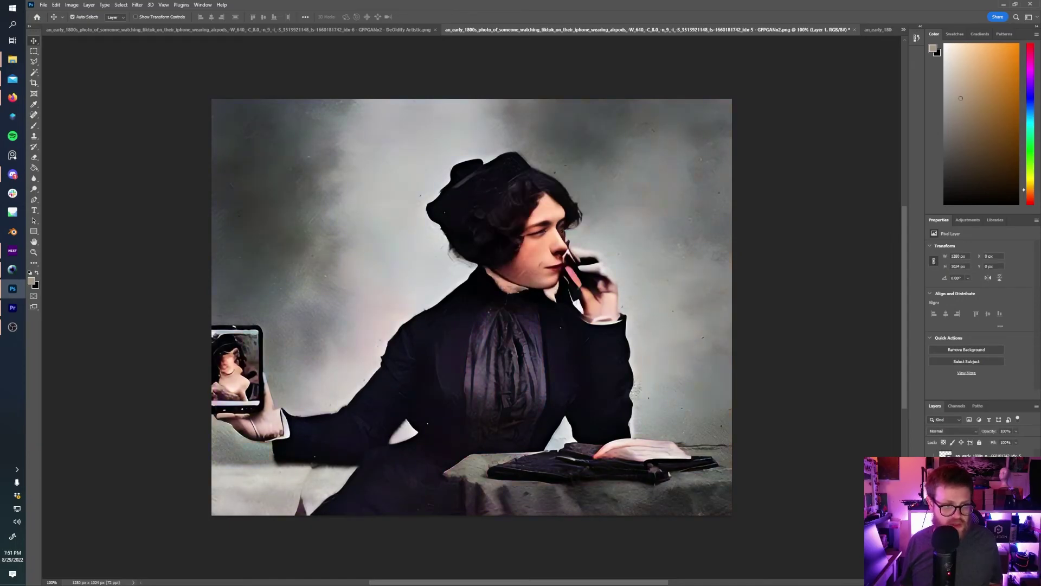
pyautogui.hotkey('ctrl', ',')
pyautogui.hotkey('ctrl', ',')
pyautogui.hotkey('ctrl', ',')
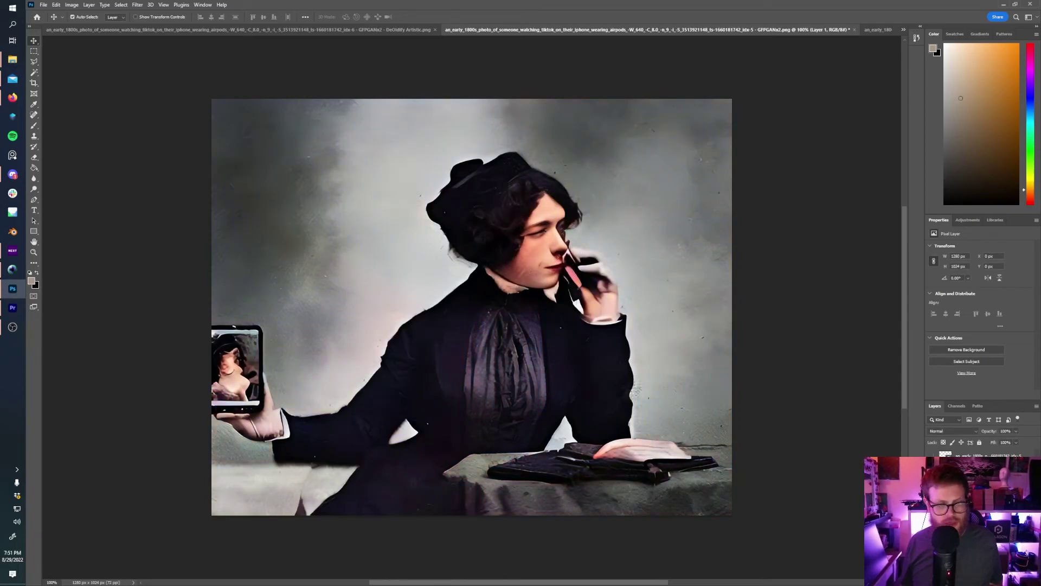
pyautogui.hotkey('ctrl', ',')
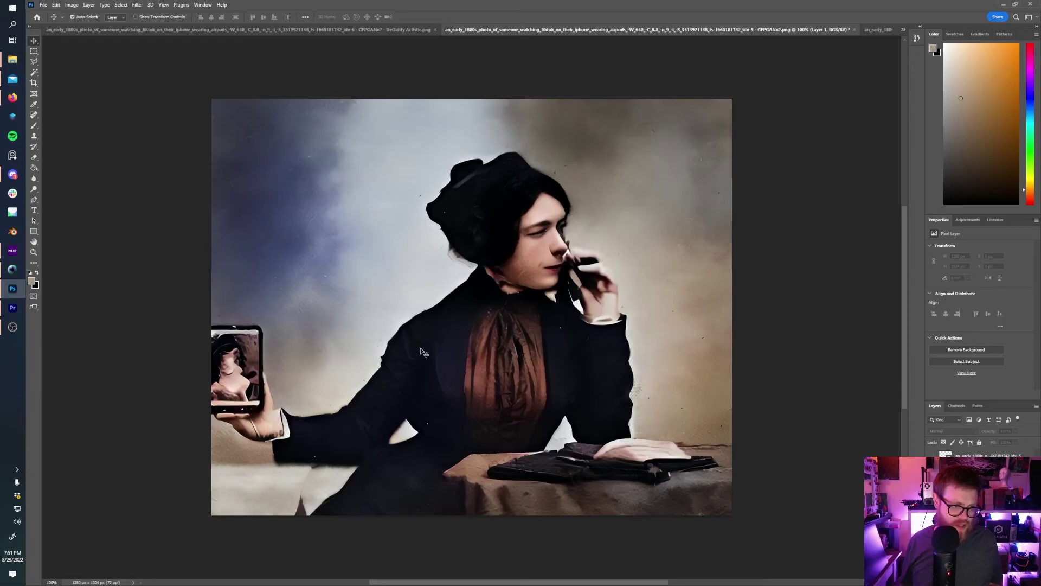
pyautogui.hotkey('ctrl', ',')
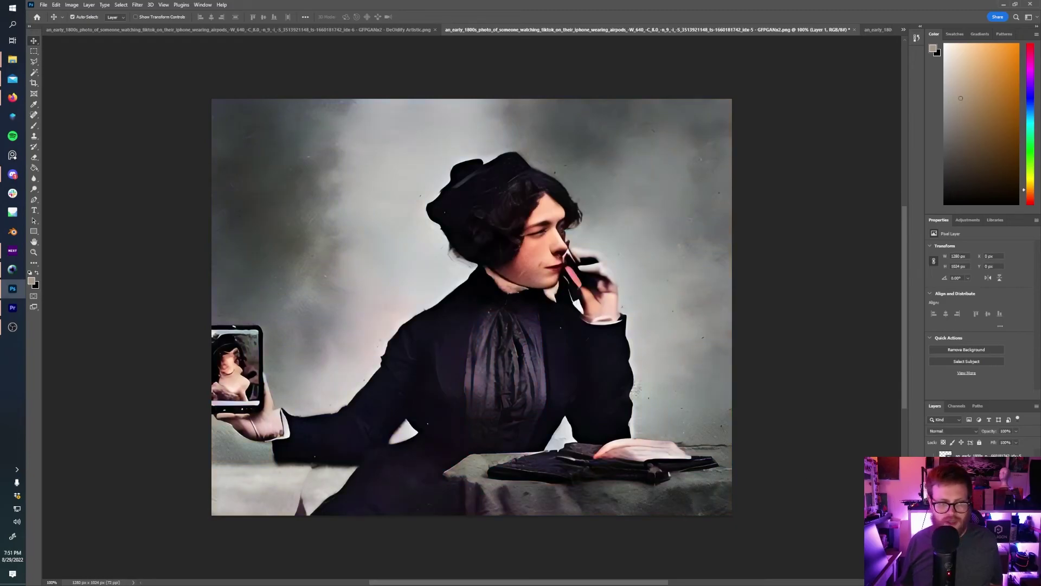
pyautogui.hotkey('ctrl', ',')
pyautogui.hotkey('ctrl', ',')
pyautogui.hotkey('ctrl', ',')
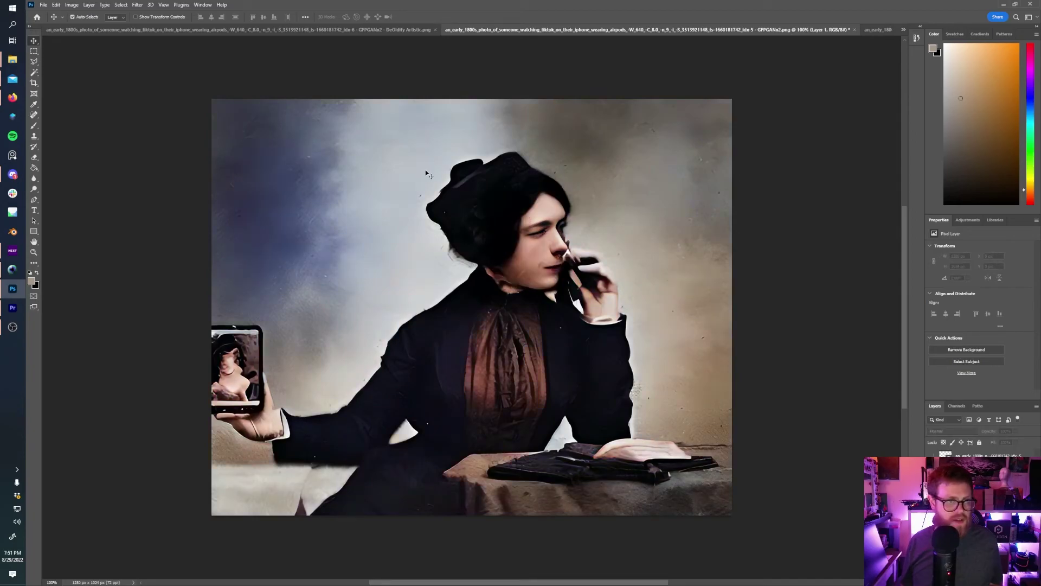